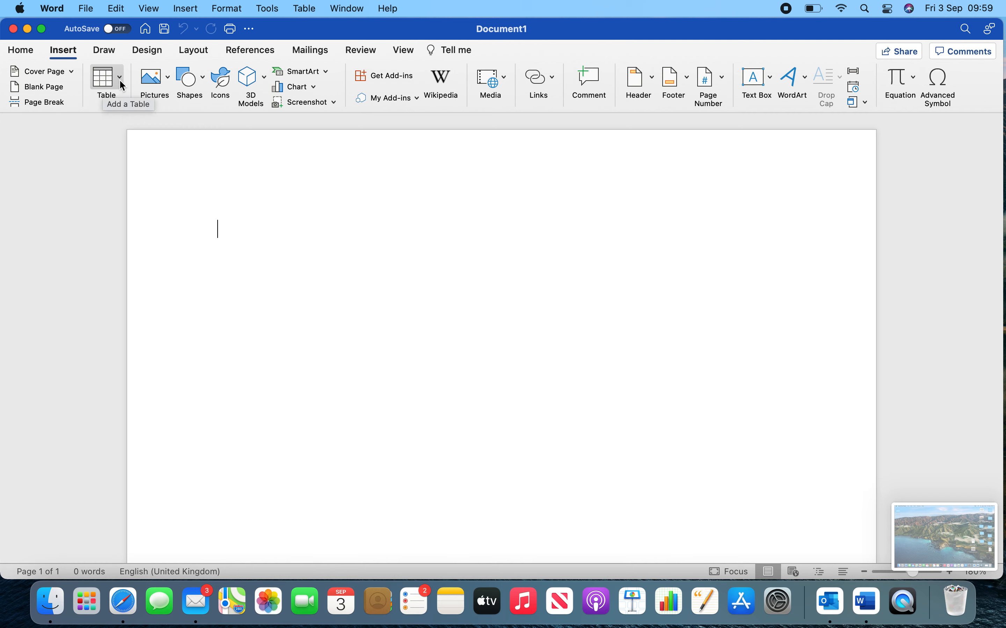
# Insert a table with 3 columns and 8 rows, and head the first column "To do".
pyautogui.click(120, 81)
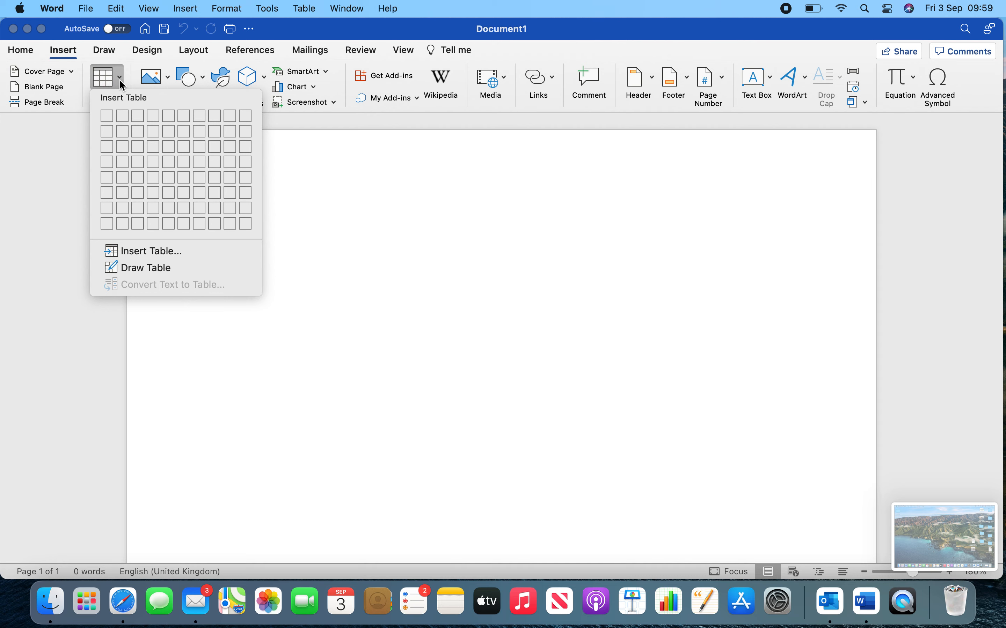
pyautogui.click(138, 223)
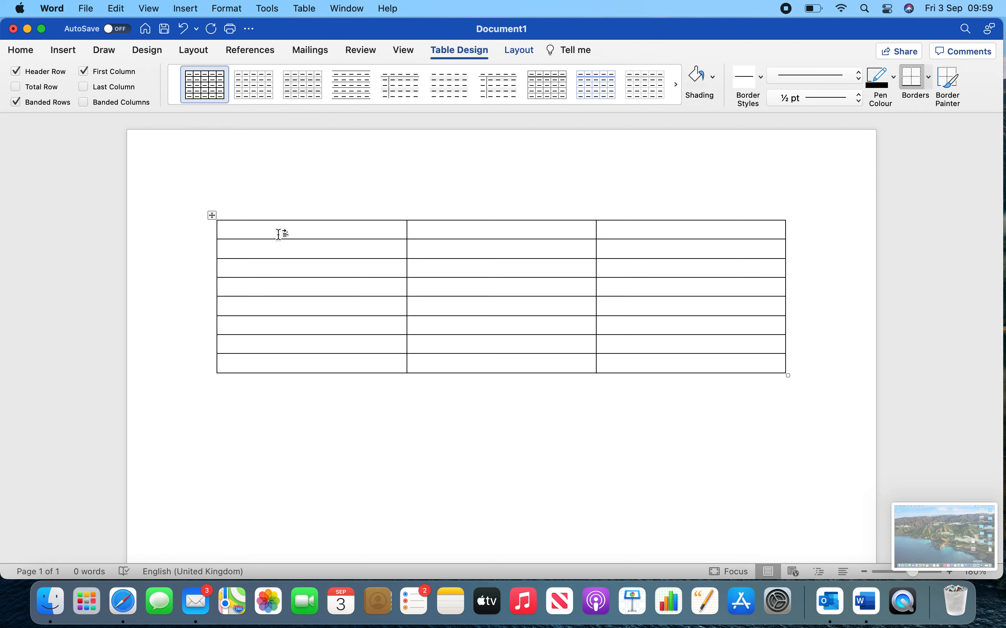
pyautogui.write('to do')
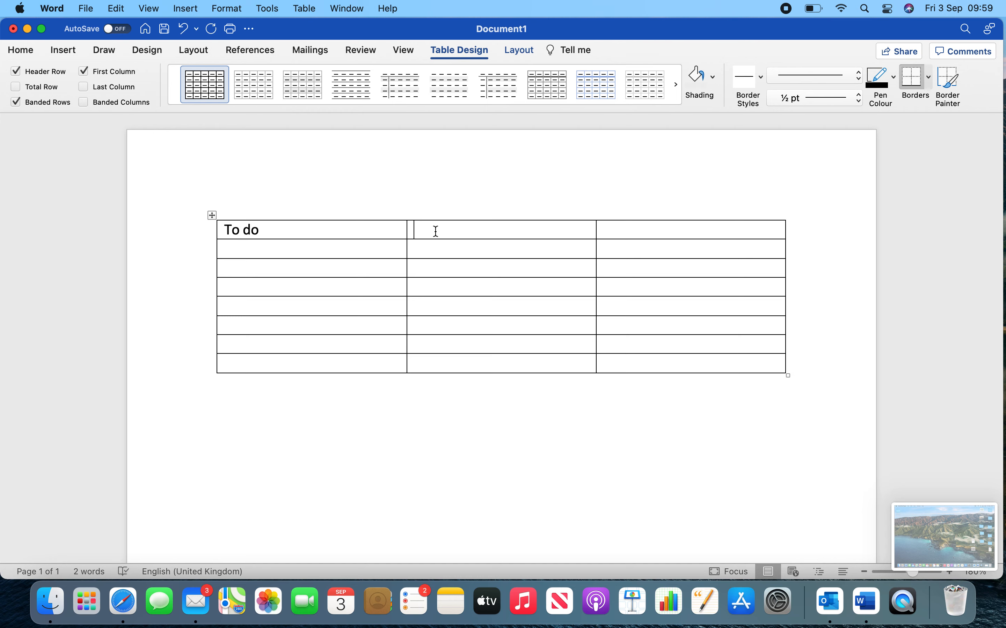
# Dictate "Date" as the second column's heading and "Completion" as the third column's heading.
pyautogui.press('fn')
pyautogui.press('fn')
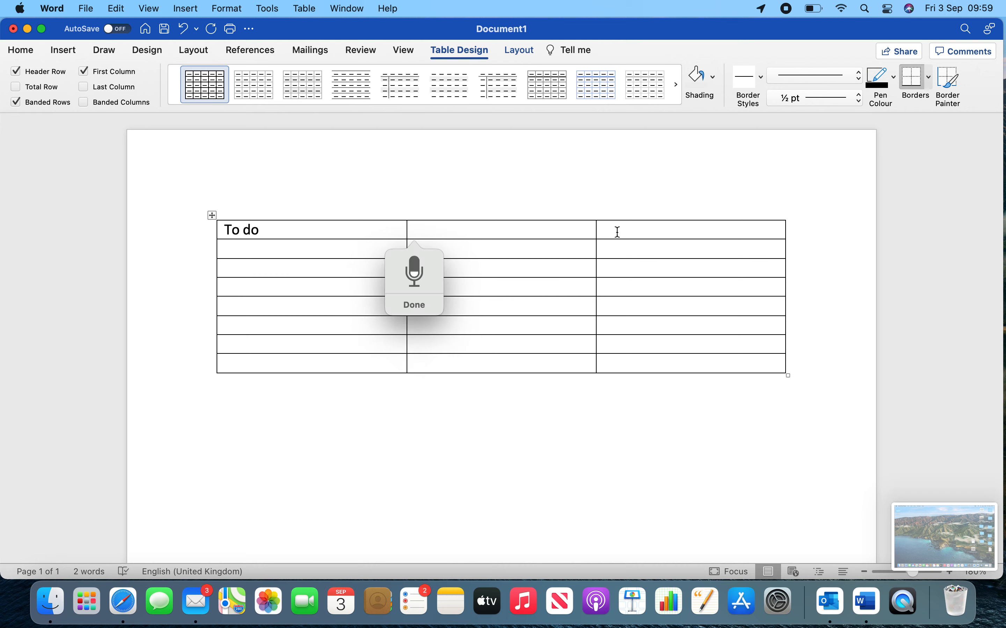
pyautogui.write('Date')
pyautogui.click(616, 233)
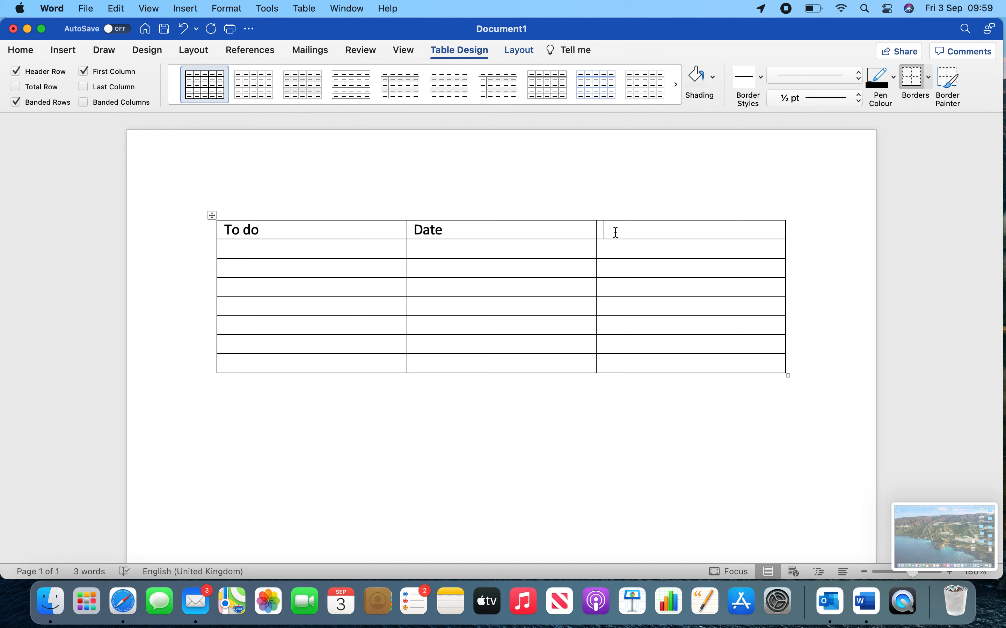
pyautogui.press('fn')
pyautogui.press('fn')
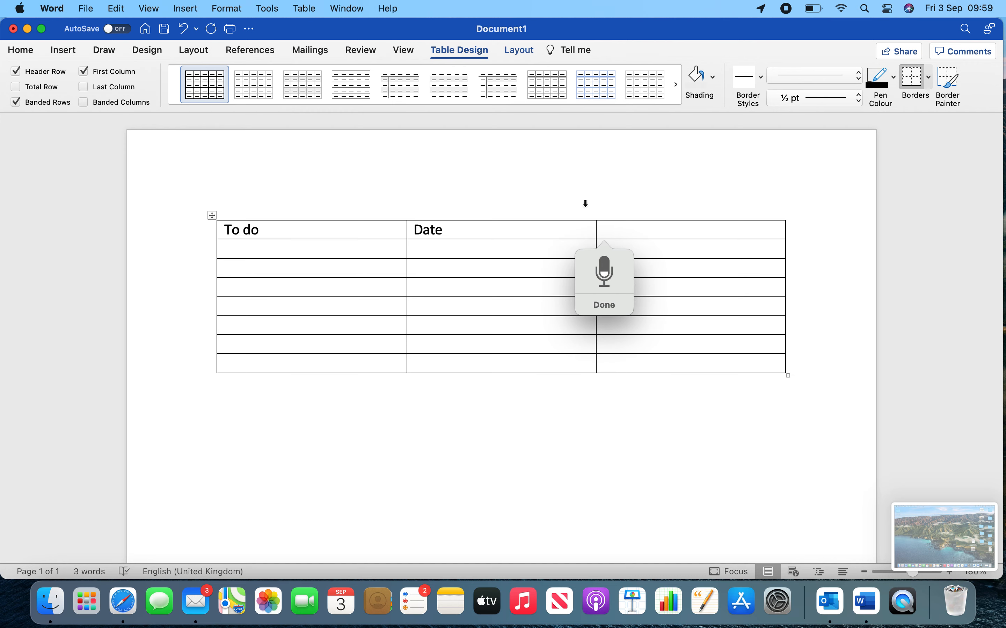
pyautogui.write('Completion')
pyautogui.click(589, 198)
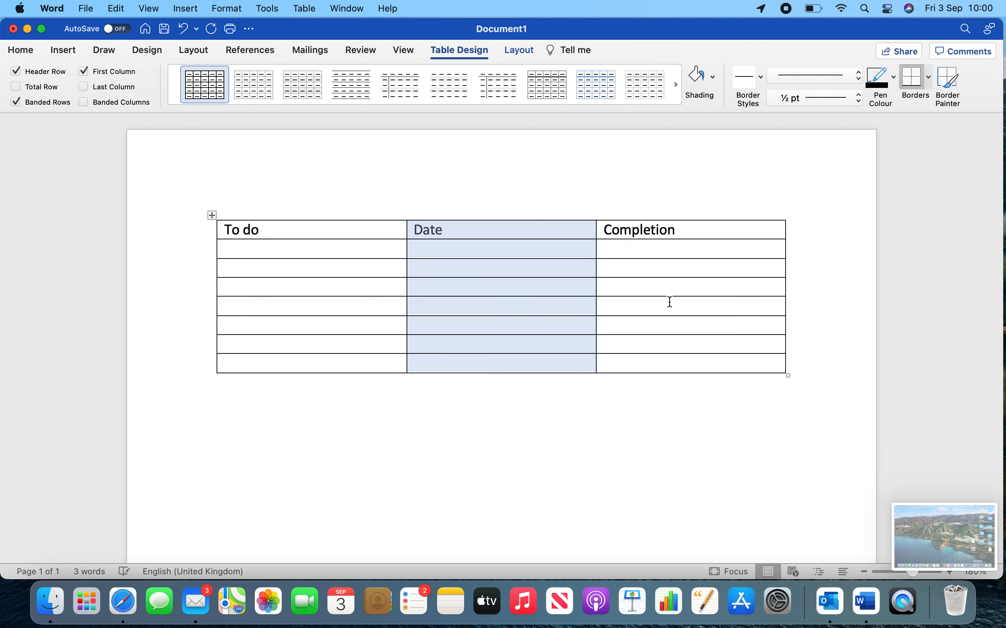
# Extend the third column's heading to read "Completion / Done".
pyautogui.click(681, 230)
pyautogui.write('/')
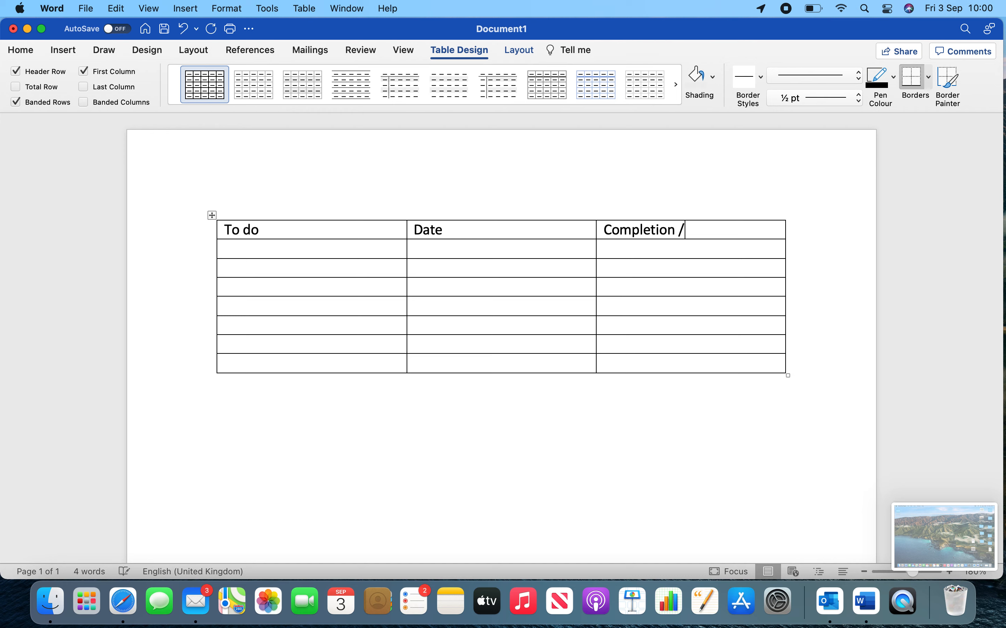
pyautogui.press('fn')
pyautogui.press('fn')
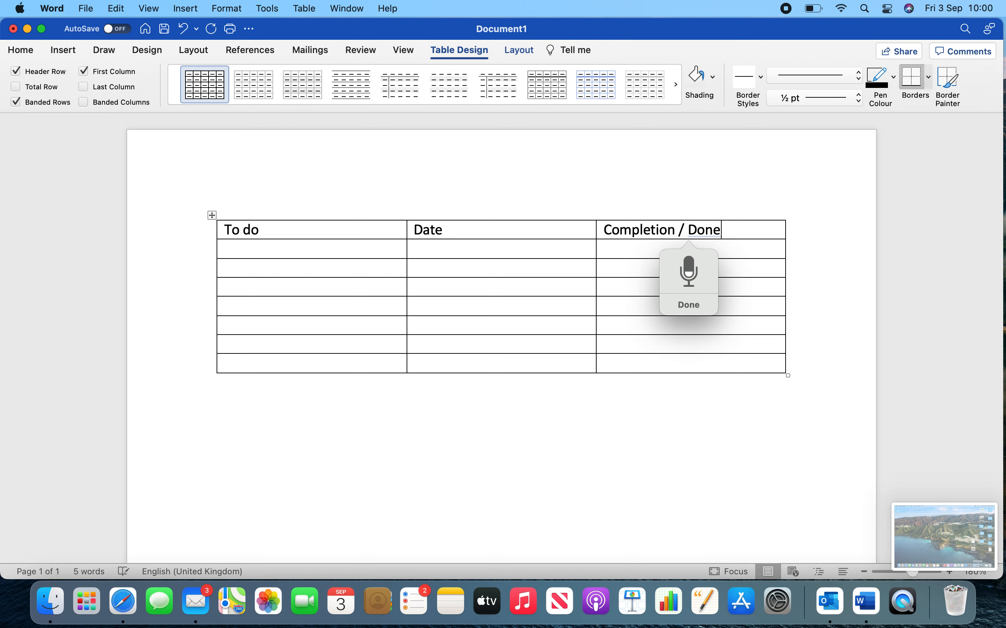
pyautogui.press('fn')
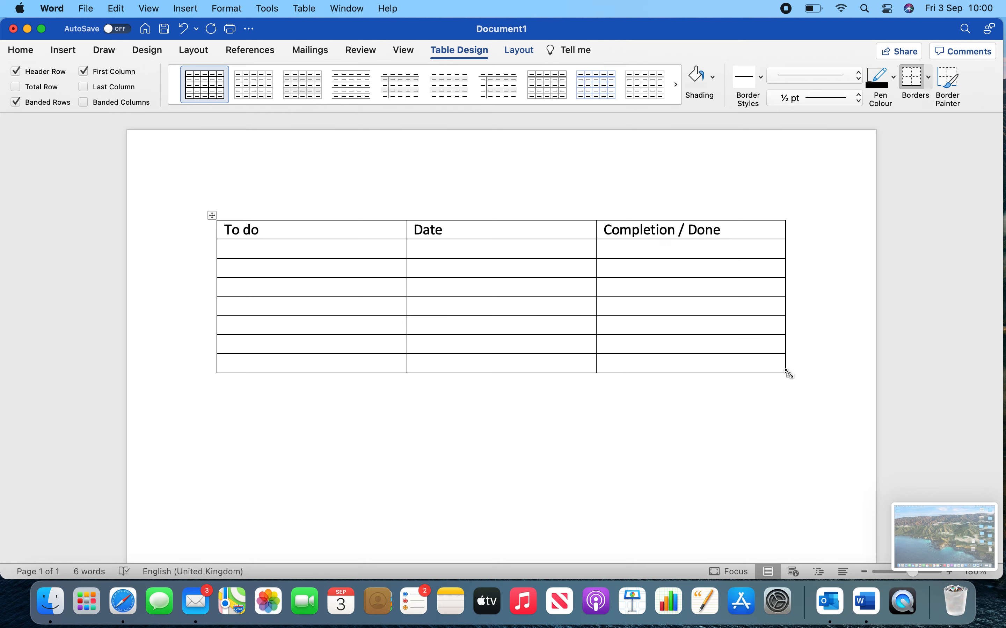
# Narrow the table and its third column, and shorten that column's heading to "Done".
pyautogui.moveTo(788, 376); pyautogui.dragTo(730, 377)
pyautogui.moveTo(558, 249); pyautogui.dragTo(617, 212)
pyautogui.moveTo(653, 249)
pyautogui.mouseDown()
pyautogui.moveTo(643, 229)
pyautogui.moveTo(671, 250)
pyautogui.moveTo(559, 247)
pyautogui.moveTo(662, 255)
pyautogui.mouseUp()
pyautogui.press('BackSpace')
pyautogui.click(666, 250)
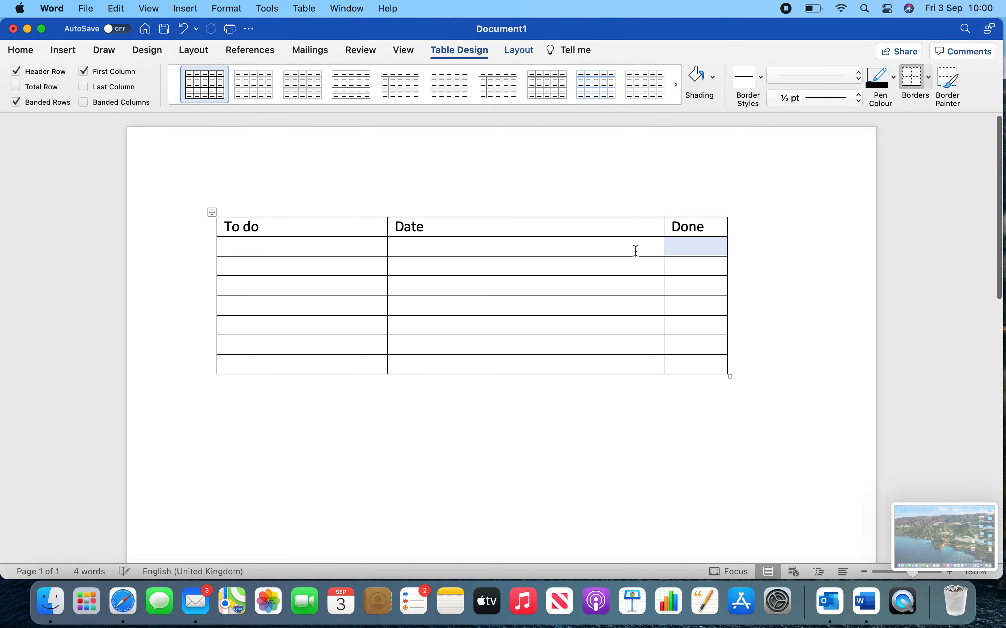
# Narrow the Done column to just fit its heading and widen the To do column at the Date column's expense.
pyautogui.click(583, 207)
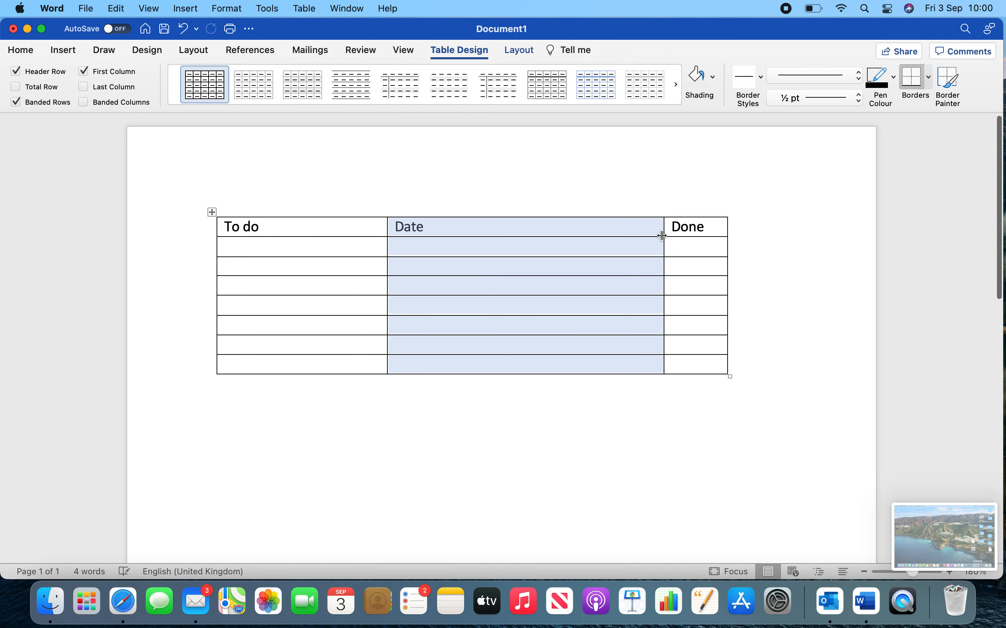
pyautogui.moveTo(665, 235); pyautogui.dragTo(692, 236)
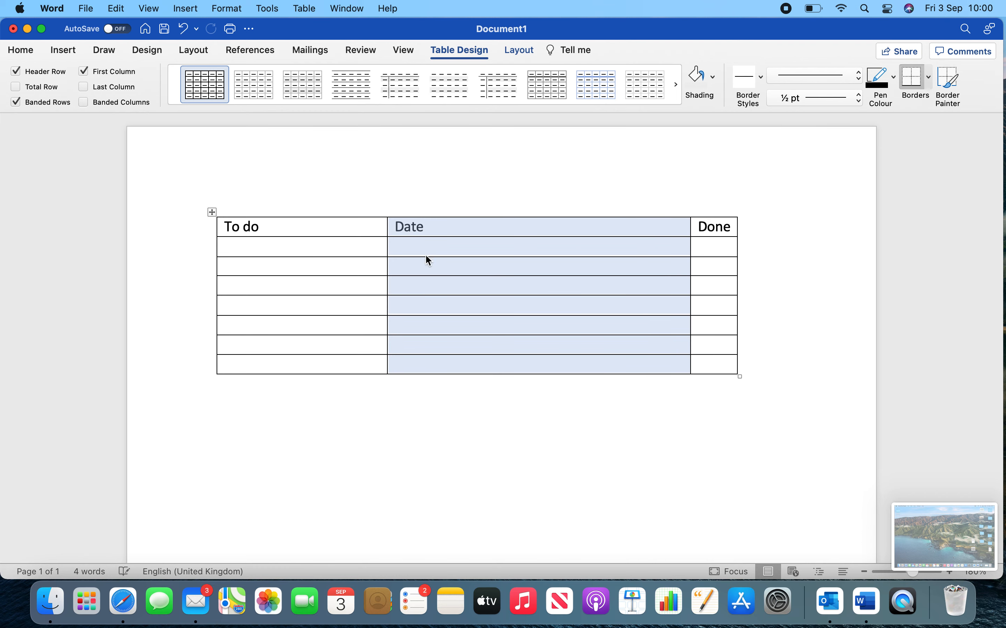
pyautogui.moveTo(387, 246); pyautogui.dragTo(574, 249)
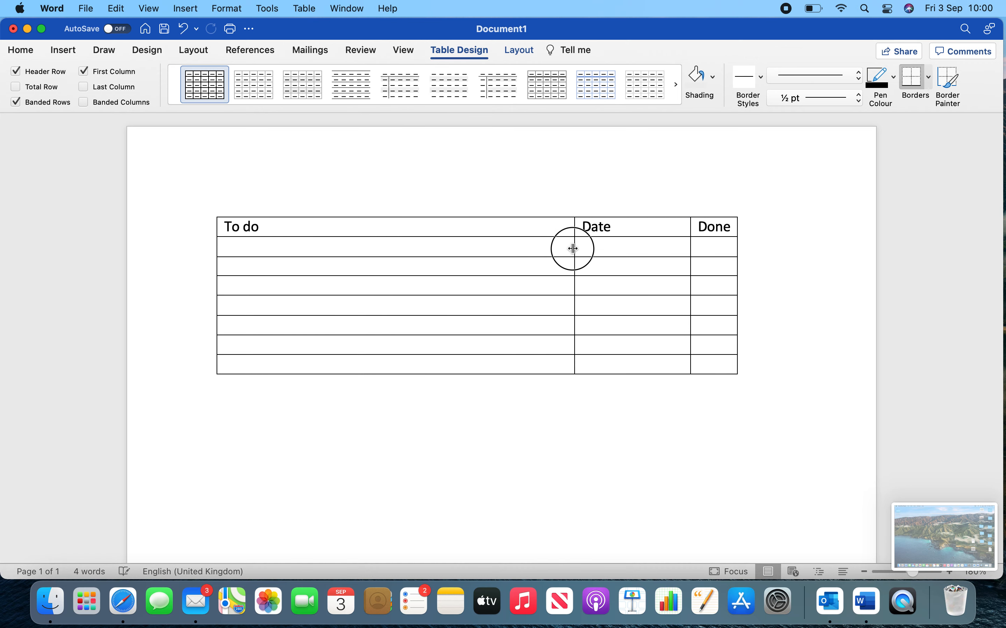
pyautogui.click(562, 192)
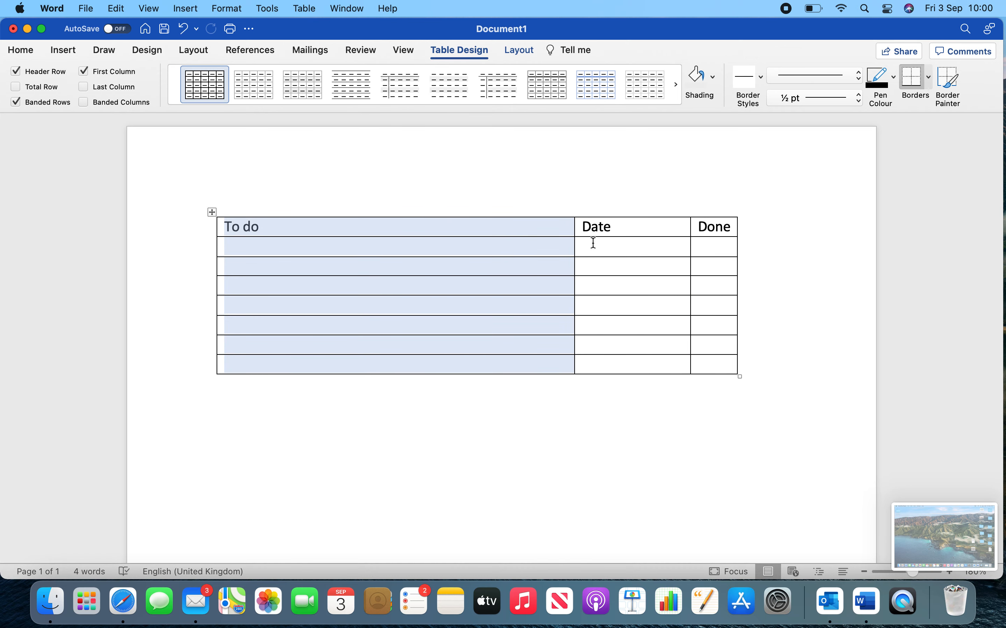
# Enter the date 15/2/22 in the first row under the Date heading.
pyautogui.click(594, 243)
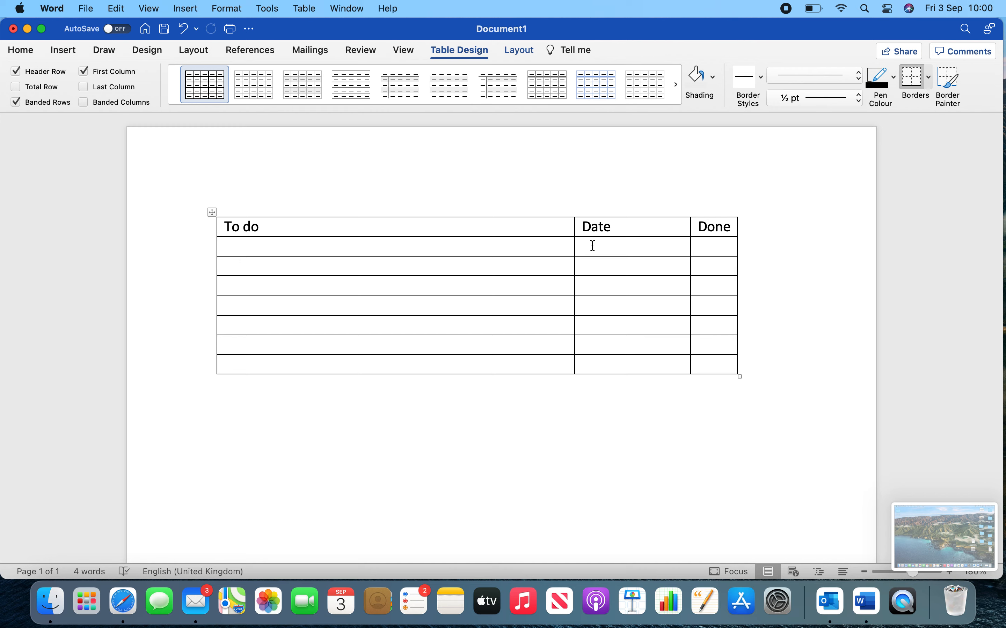
pyautogui.write('15/2/')
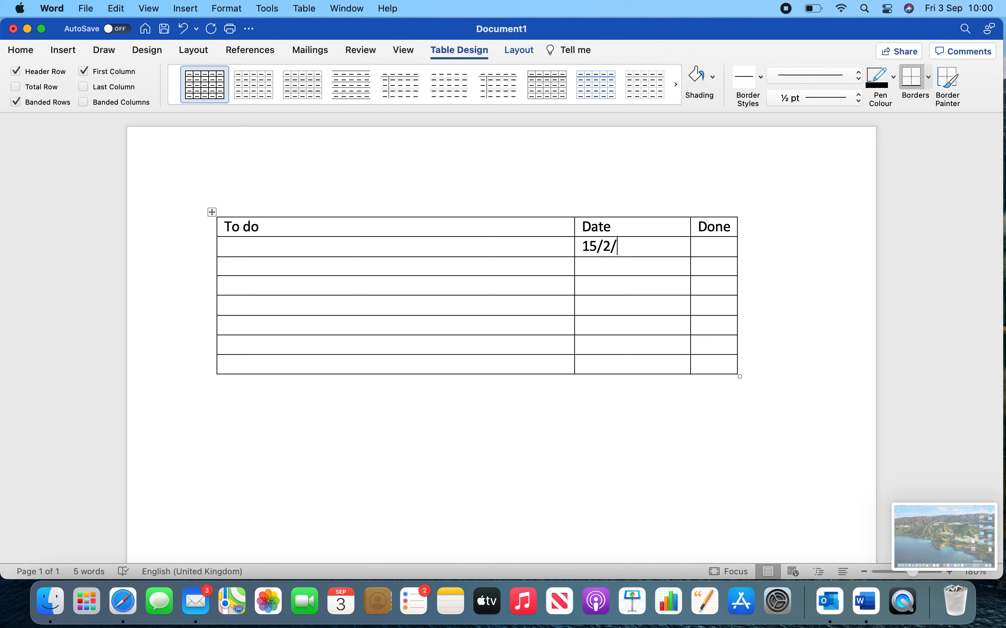
pyautogui.write('22')
pyautogui.click(557, 263)
pyautogui.click(557, 248)
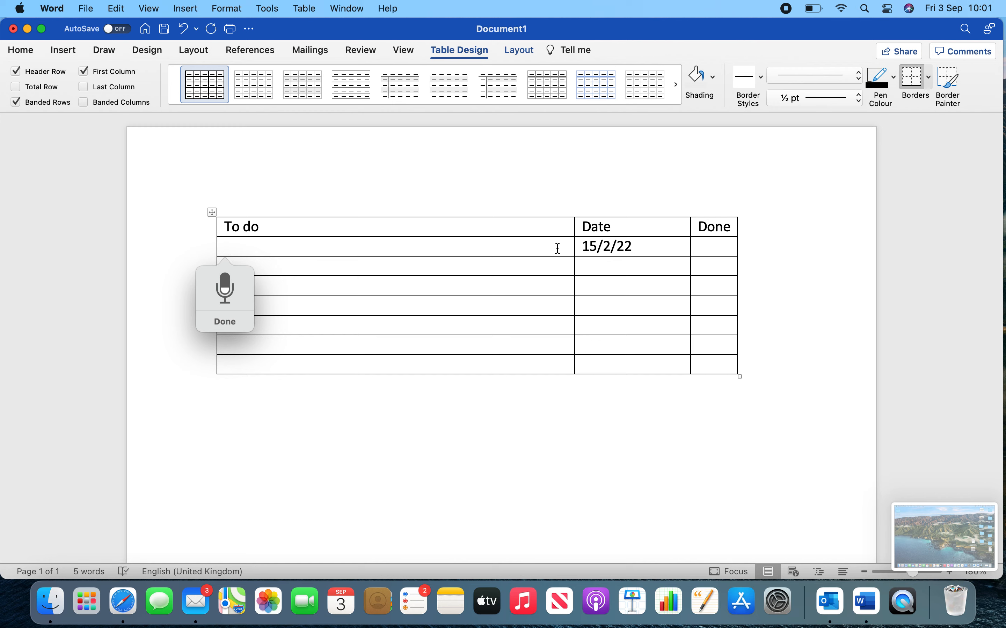
pyautogui.write("Let's")
pyautogui.moveTo(326, 238); pyautogui.dragTo(262, 239)
pyautogui.click(261, 246)
pyautogui.press('BackSpace')
pyautogui.press('BackSpace')
pyautogui.press('BackSpace')
pyautogui.press('BackSpace')
pyautogui.press('BackSpace')
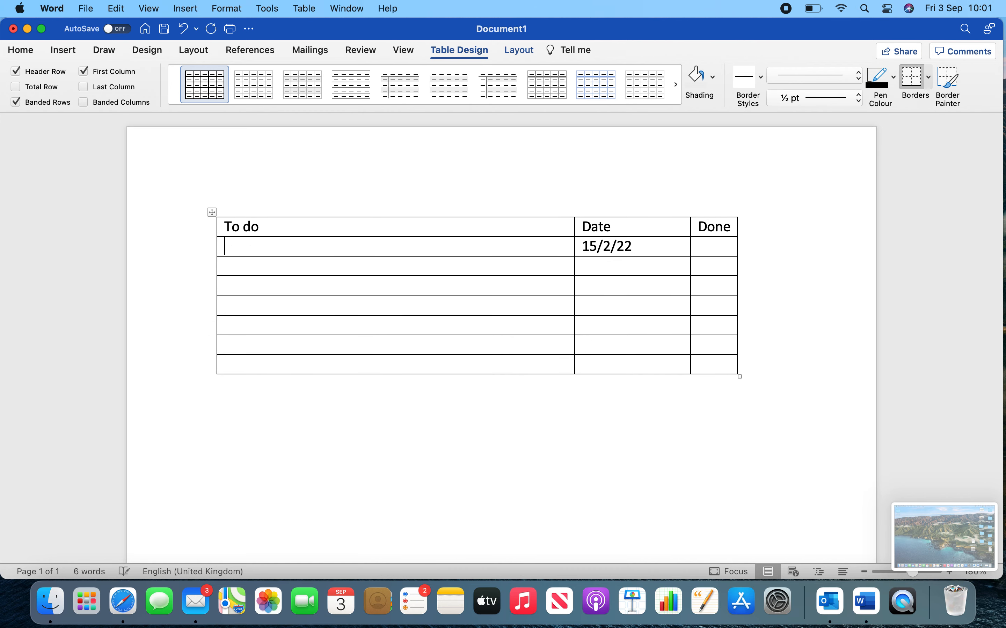
# Dictate Laundry, Ironing, Washing up, Hoovering, Gardening, Polishing and Cleaning windows into the To do column, one task per row.
pyautogui.press('fn')
pyautogui.press('fn')
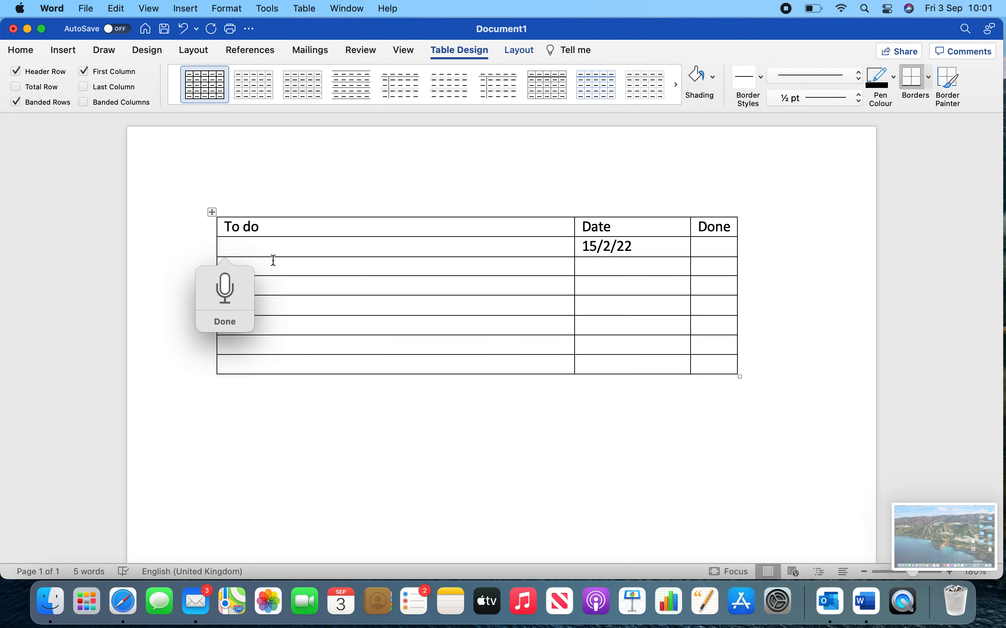
pyautogui.click(288, 271)
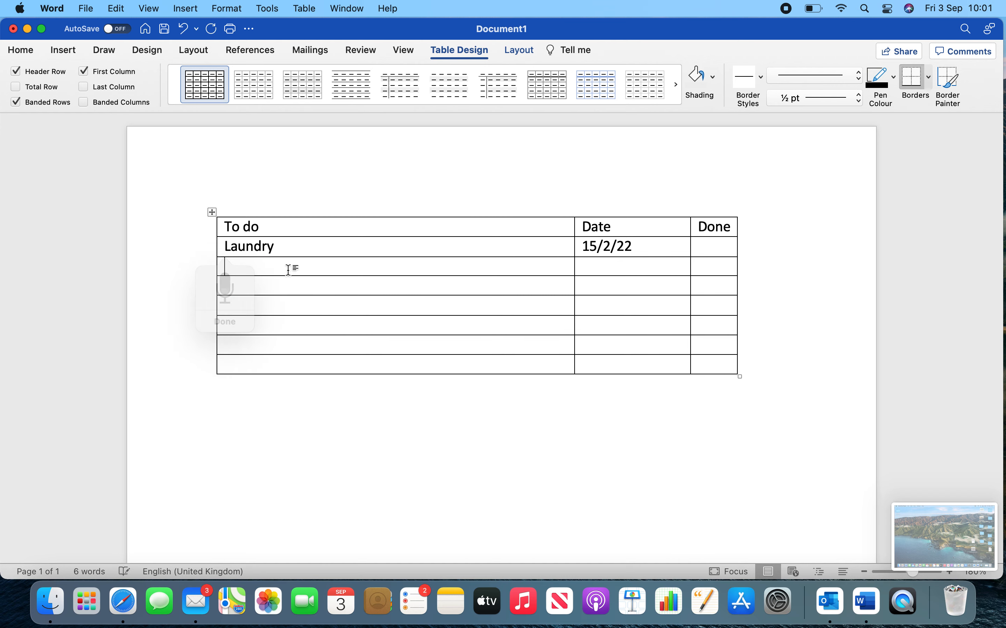
pyautogui.click(310, 288)
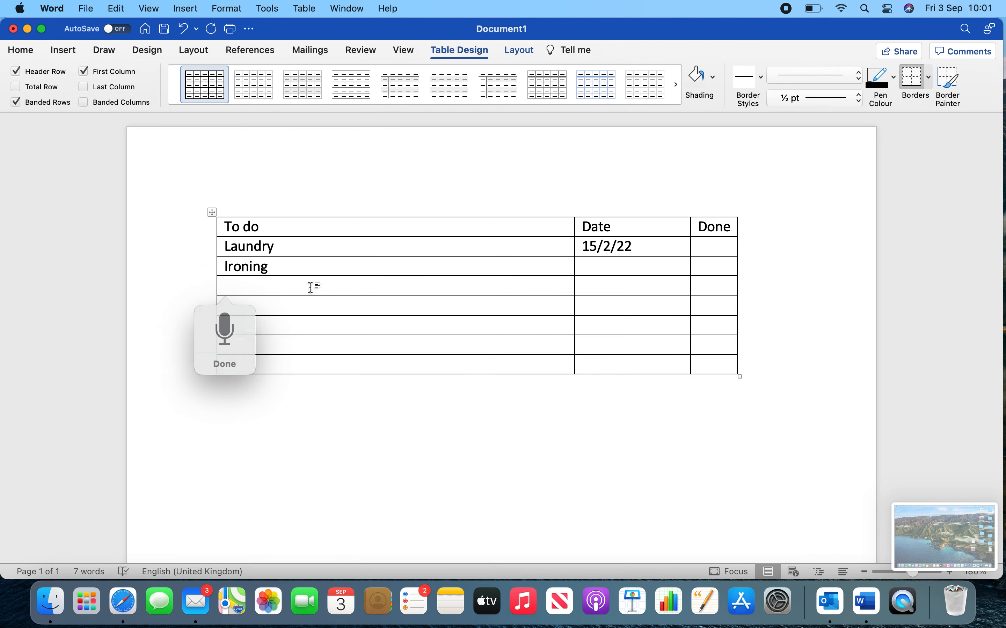
pyautogui.click(310, 306)
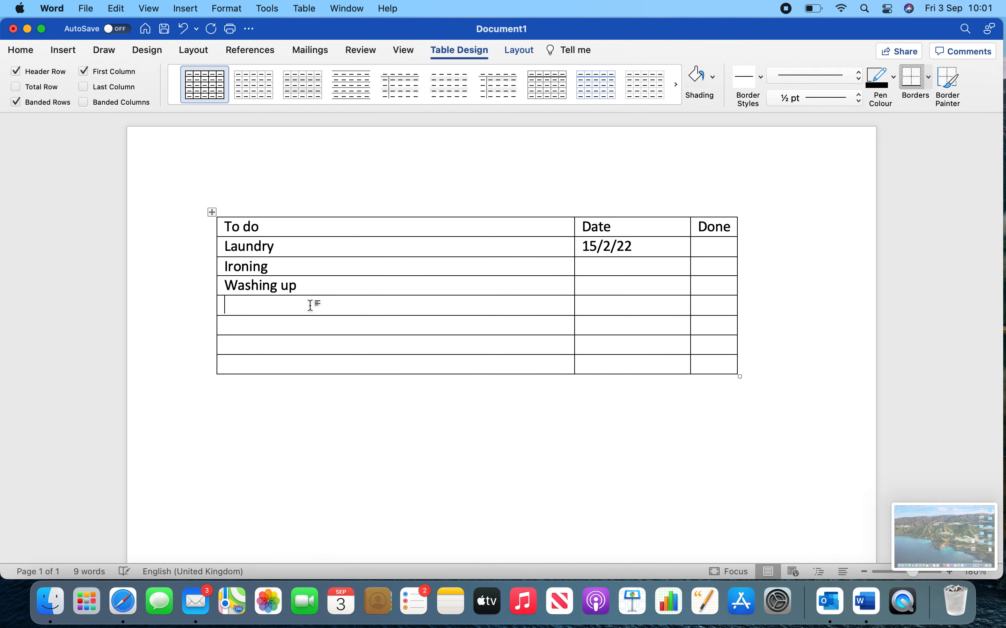
pyautogui.click(312, 327)
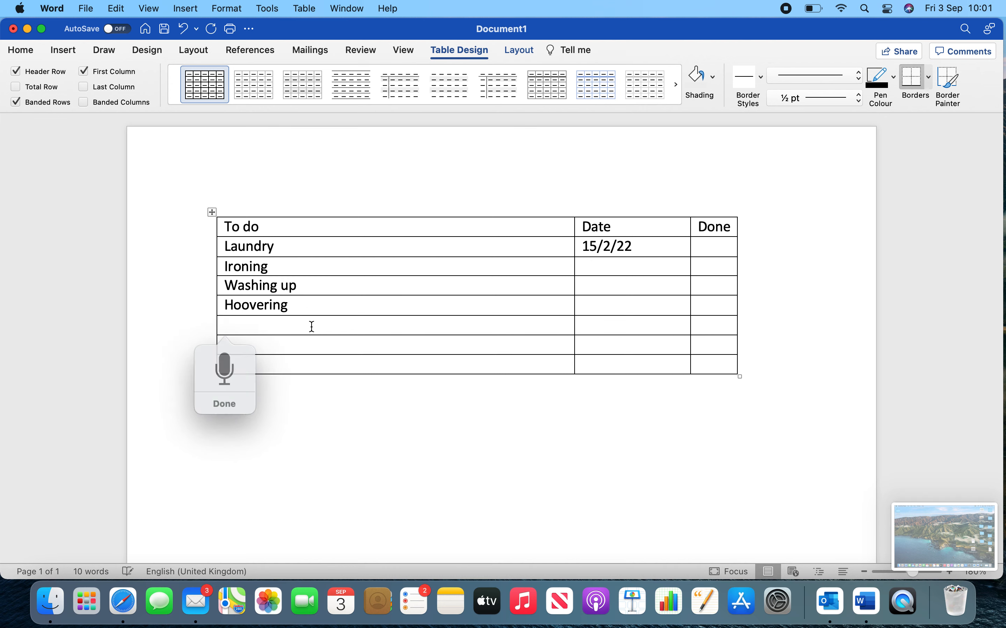
pyautogui.click(312, 346)
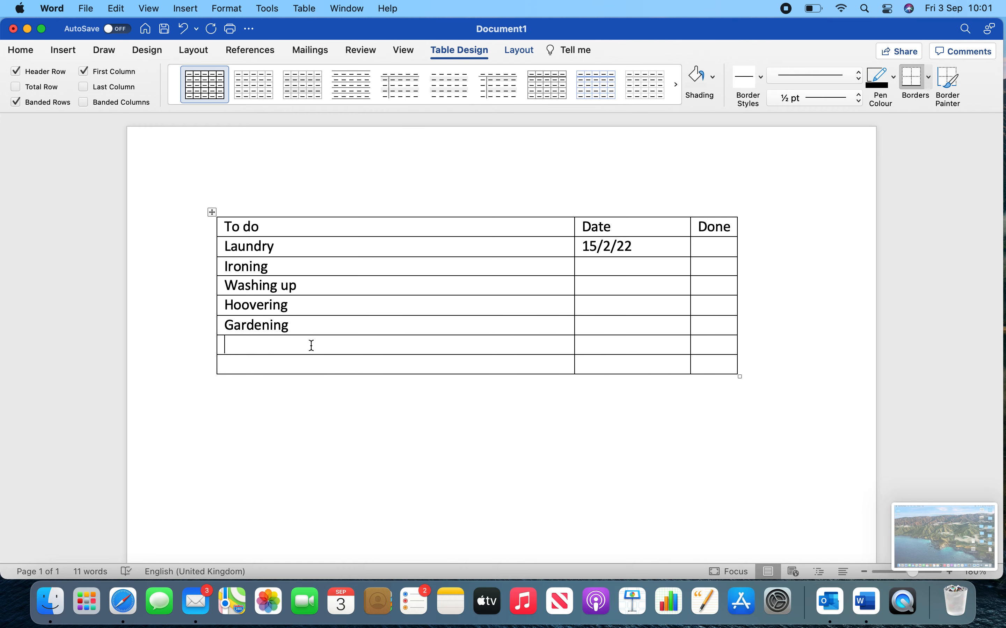
pyautogui.click(307, 364)
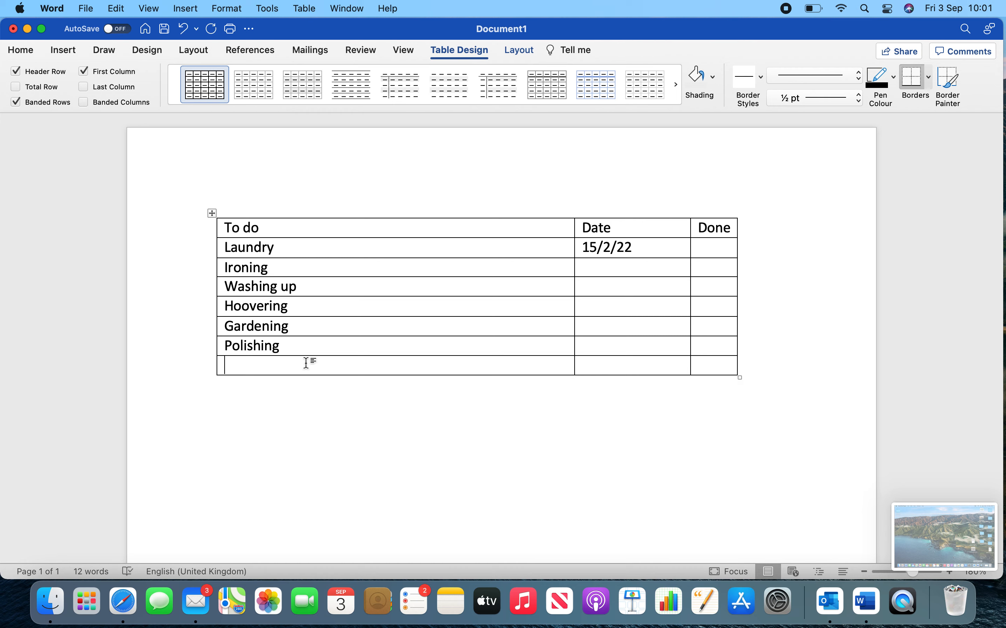
pyautogui.press('fn')
pyautogui.press('fn')
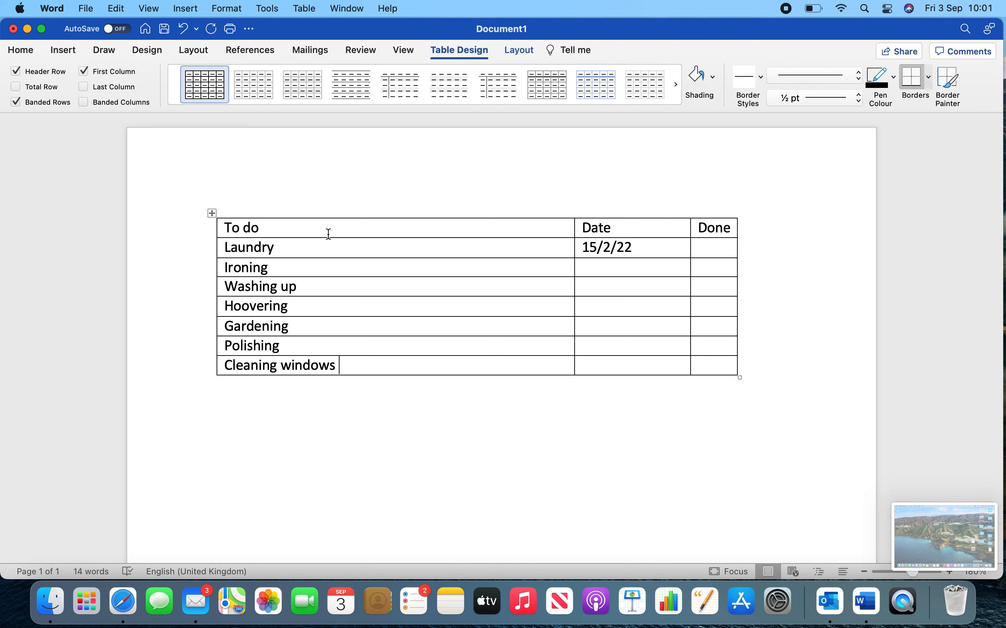
# Insert eight blank rows below the existing table by using all of its current rows as the selection.
pyautogui.moveTo(310, 225); pyautogui.dragTo(711, 364)
pyautogui.rightClick(646, 349)
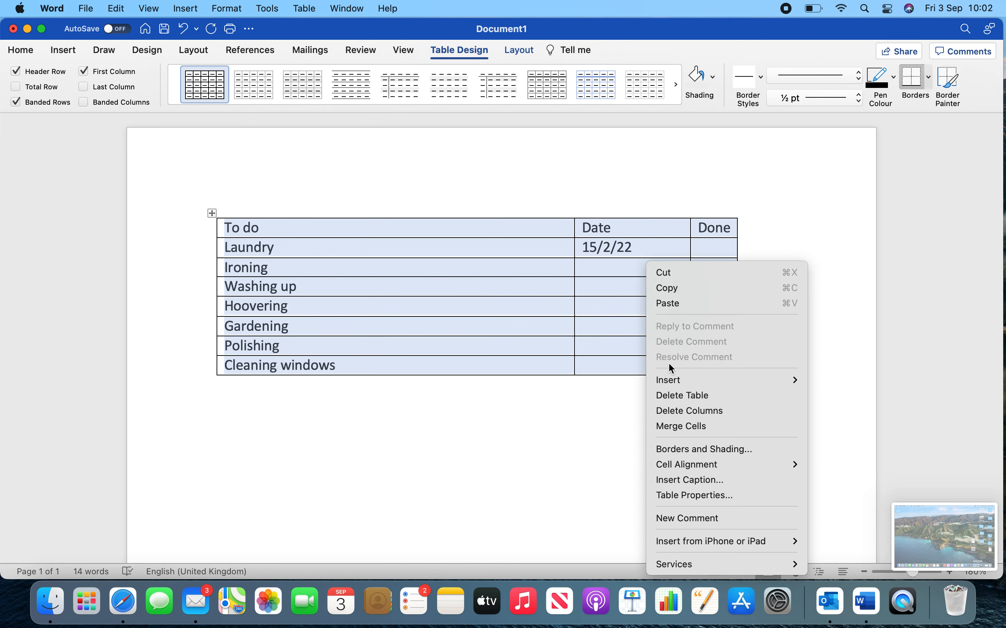
pyautogui.moveTo(692, 382)
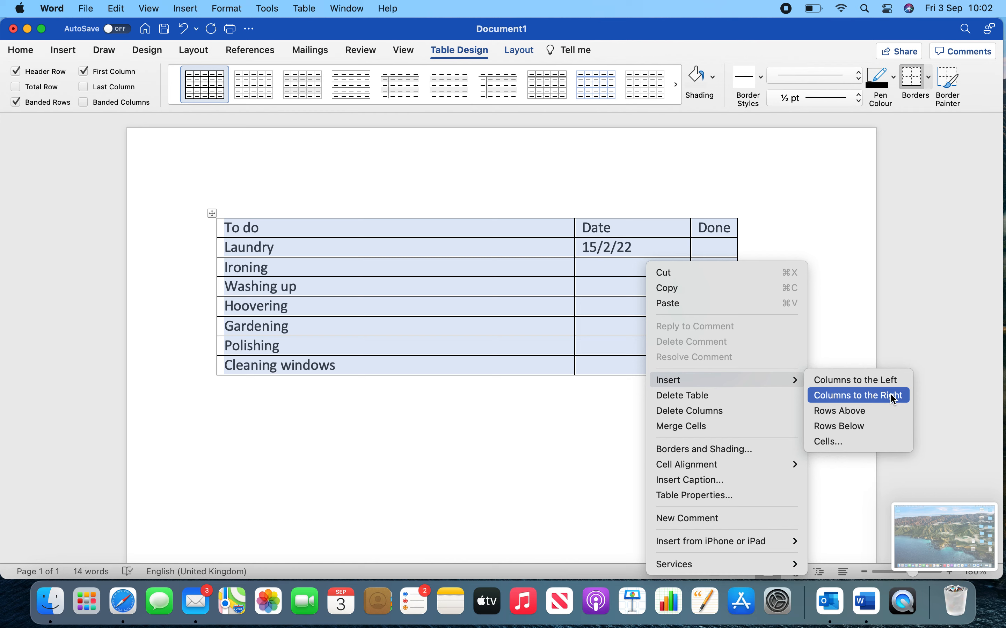
pyautogui.click(877, 427)
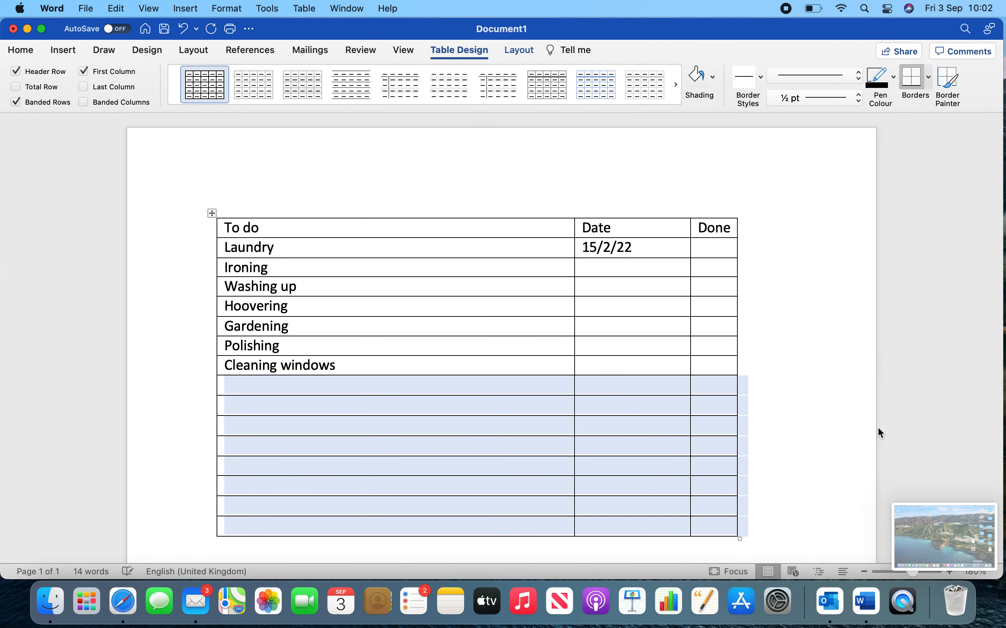
pyautogui.scroll(-3, 790, 372)
pyautogui.click(629, 347)
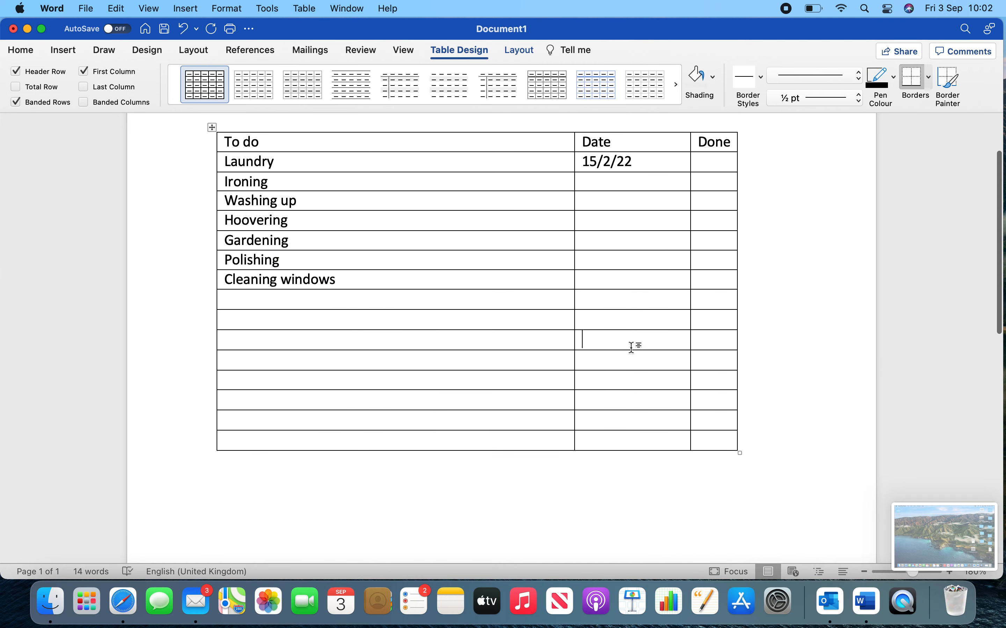
pyautogui.click(367, 302)
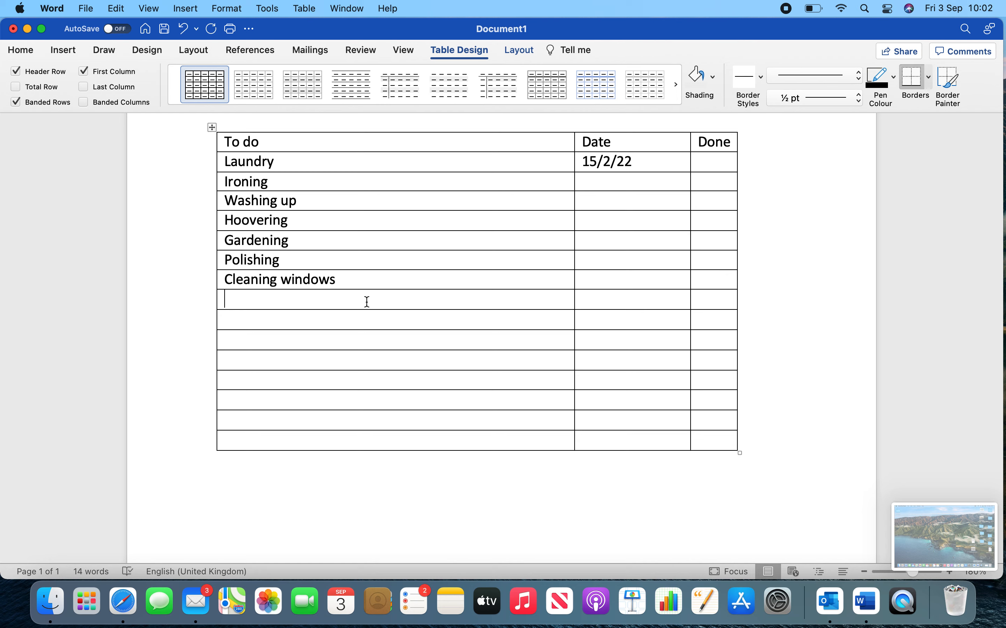
pyautogui.press('fn')
pyautogui.press('fn')
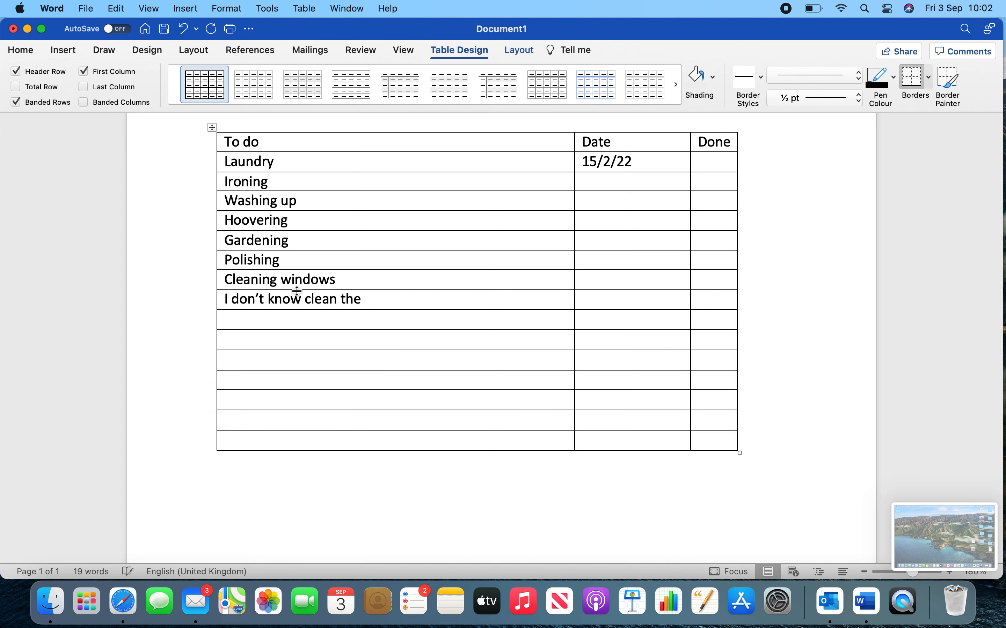
pyautogui.moveTo(285, 297); pyautogui.dragTo(199, 284)
pyautogui.moveTo(363, 301); pyautogui.dragTo(235, 311)
pyautogui.press('BackSpace')
pyautogui.press('BackSpace')
pyautogui.press('BackSpace')
# Dictate "Clean the door" into the To do cell below Cleaning windows.
pyautogui.press('fn')
pyautogui.press('fn')
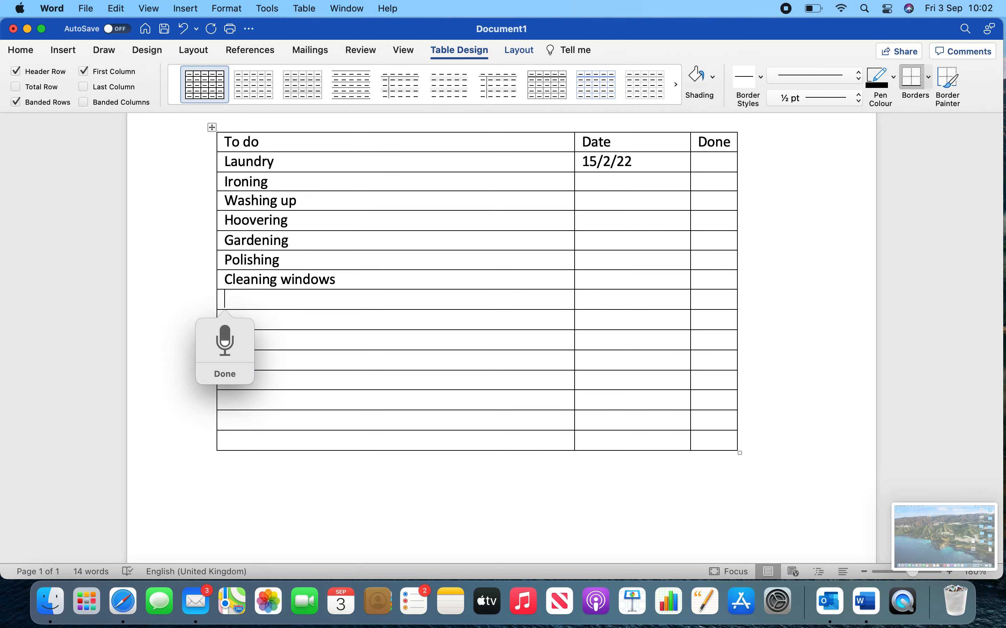
pyautogui.write('Clean the door')
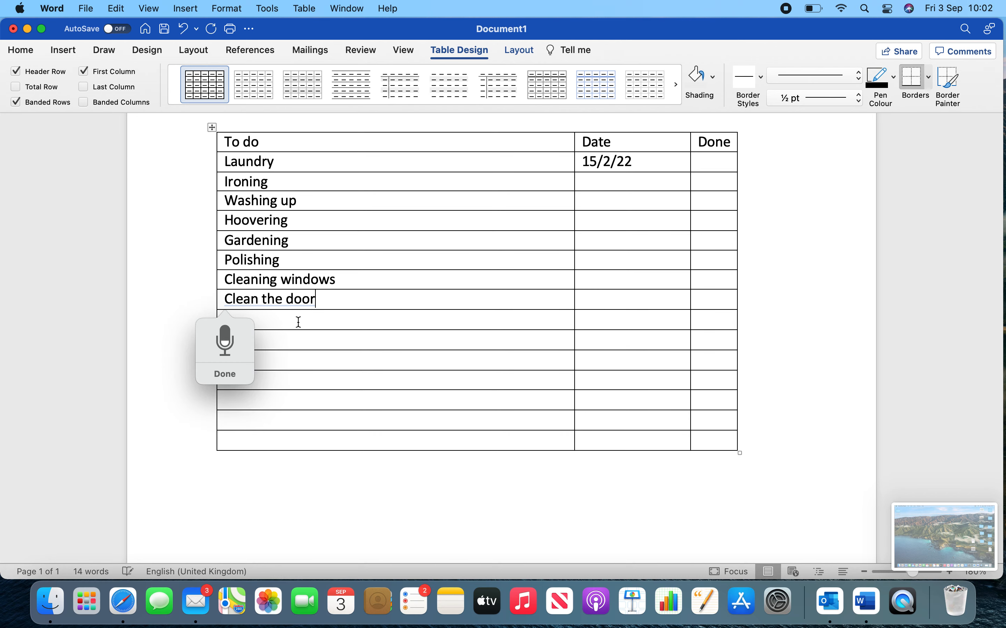
# Dictate "Take out the bins", "Clean the ordinance" and "Clean the computer" into the three To do cells below "Clean the door".
pyautogui.click(299, 319)
pyautogui.press('fn')
pyautogui.press('fn')
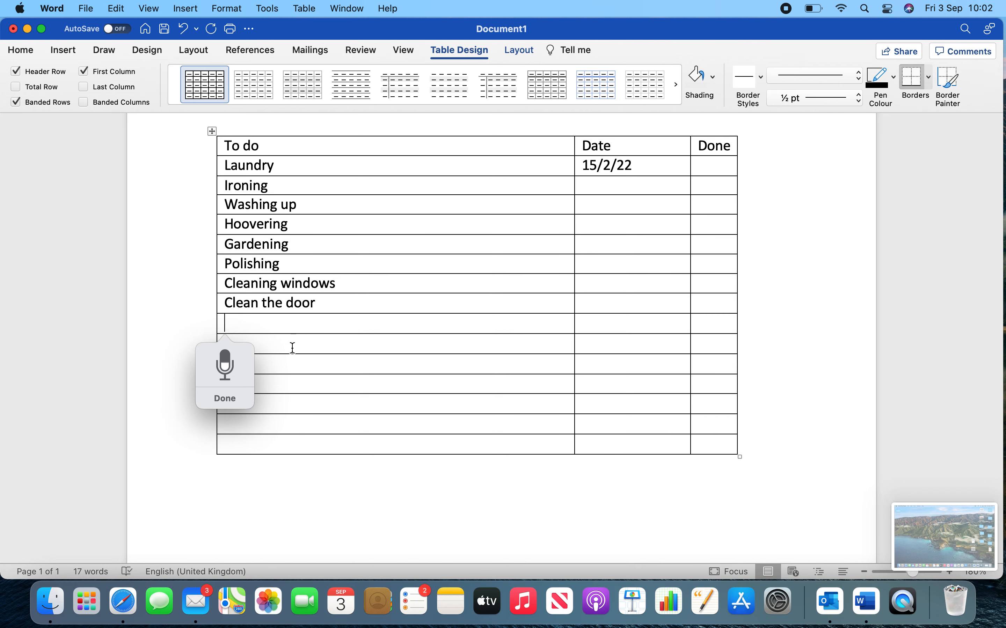
pyautogui.write('Take out the bins')
pyautogui.click(295, 348)
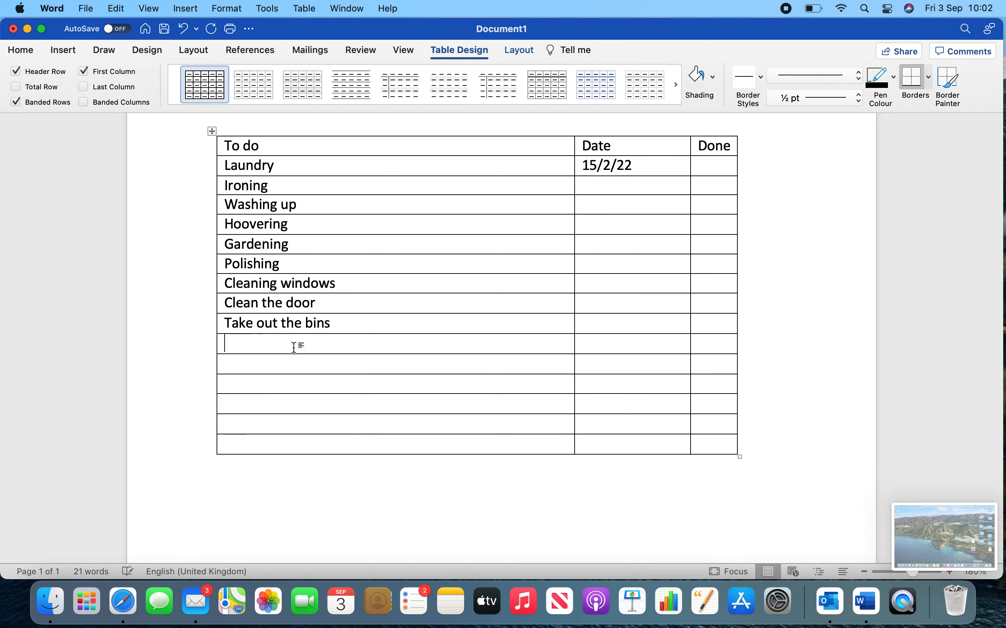
pyautogui.press('fn')
pyautogui.press('fn')
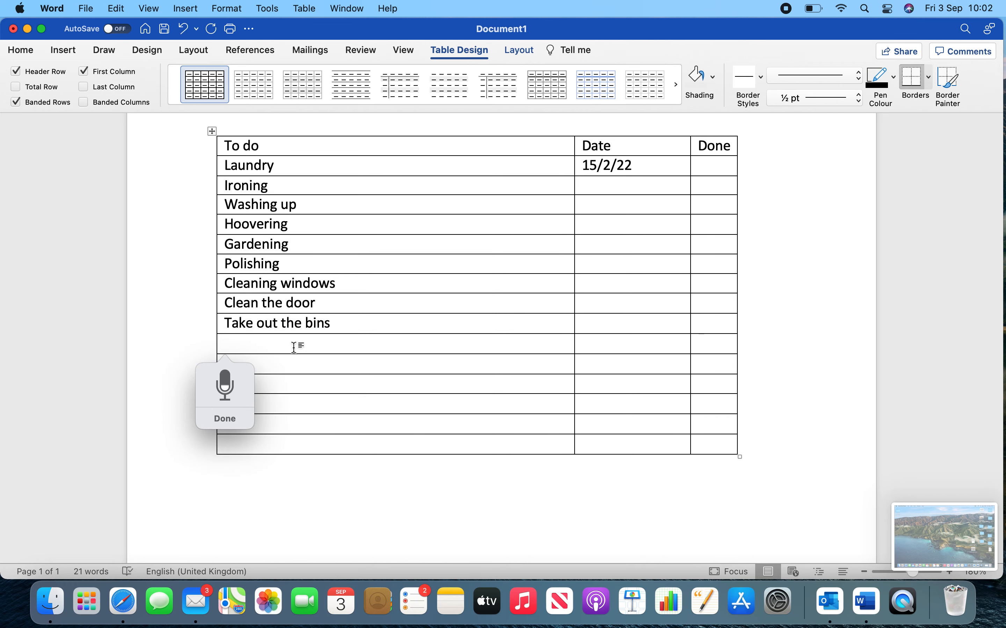
pyautogui.write('Clean the ordinance')
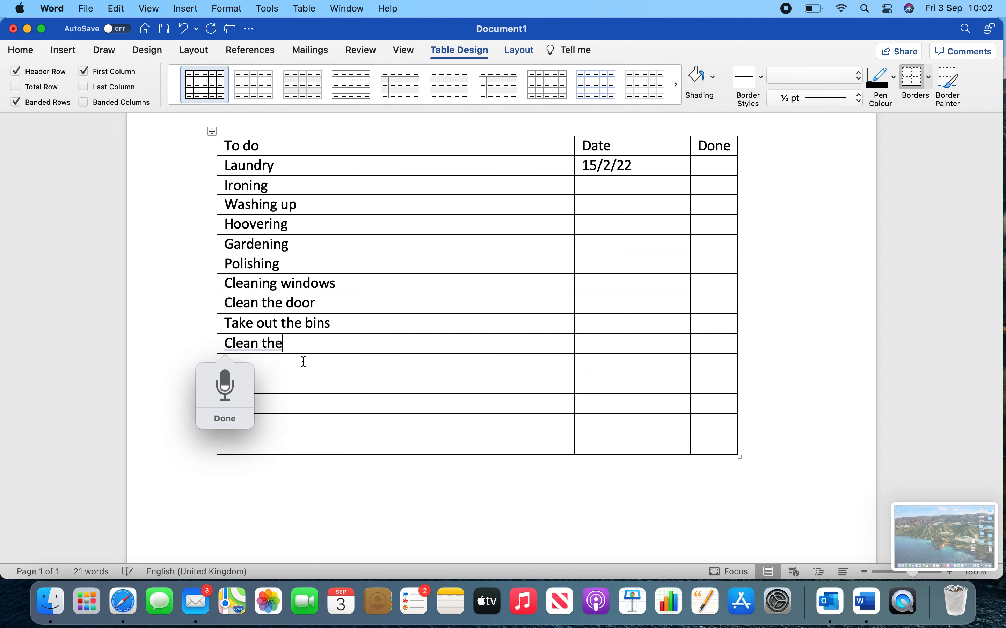
pyautogui.click(304, 361)
pyautogui.press('fn')
pyautogui.press('fn')
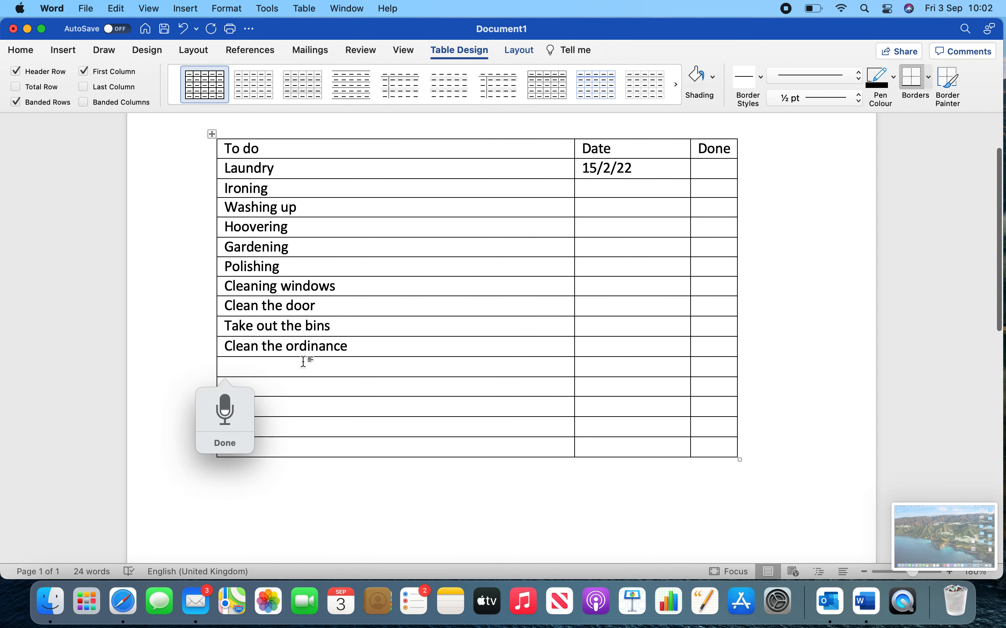
pyautogui.write('Clean the computer')
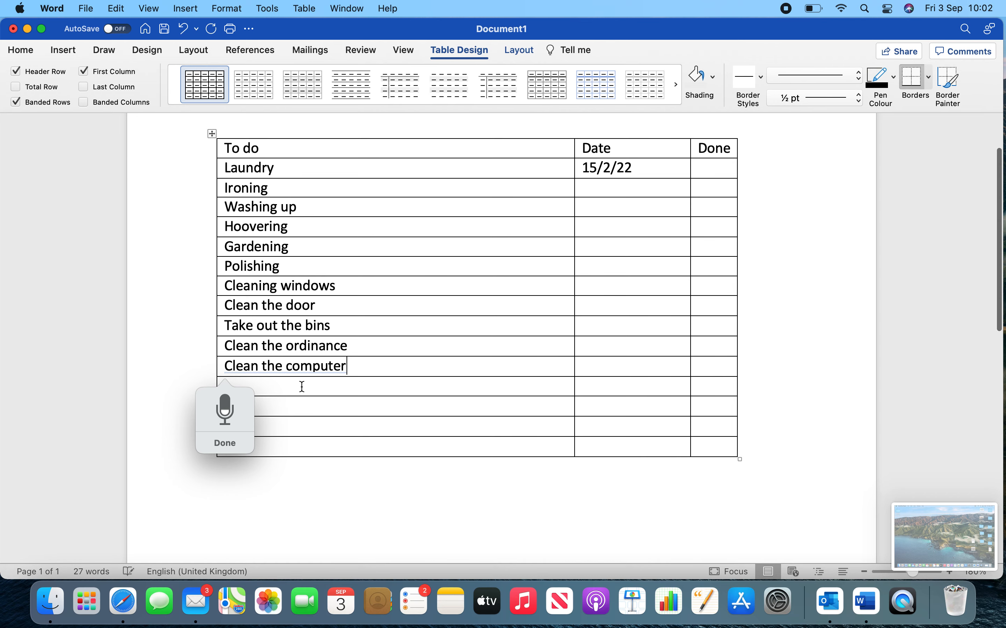
# Dictate "I am go shopping", "Buy some cookies", "Buy some milk" and "Fly to the moon" into the last four To do cells.
pyautogui.click(302, 387)
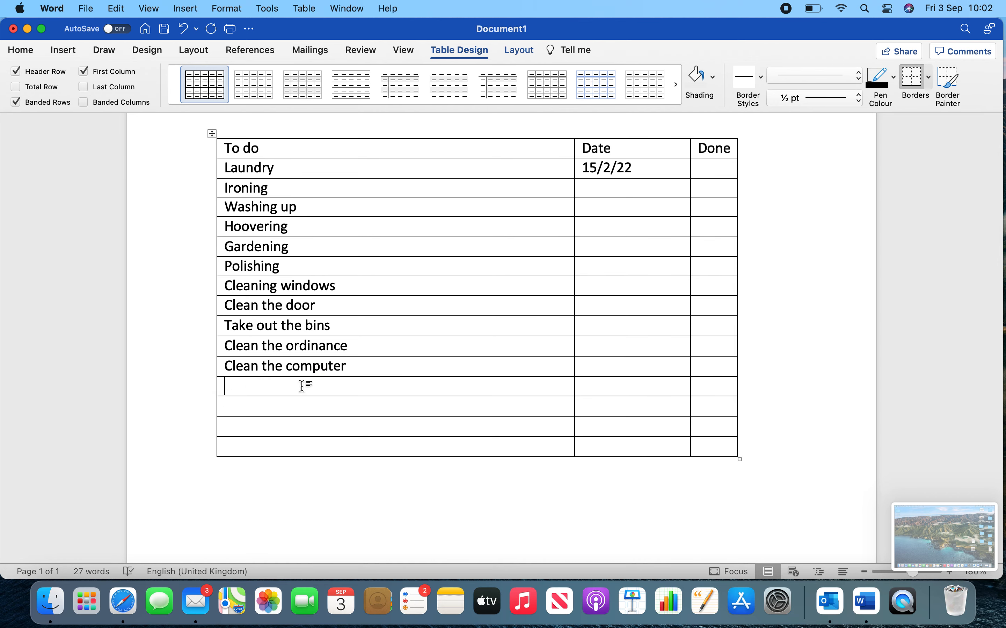
pyautogui.scroll(1, 286, 369)
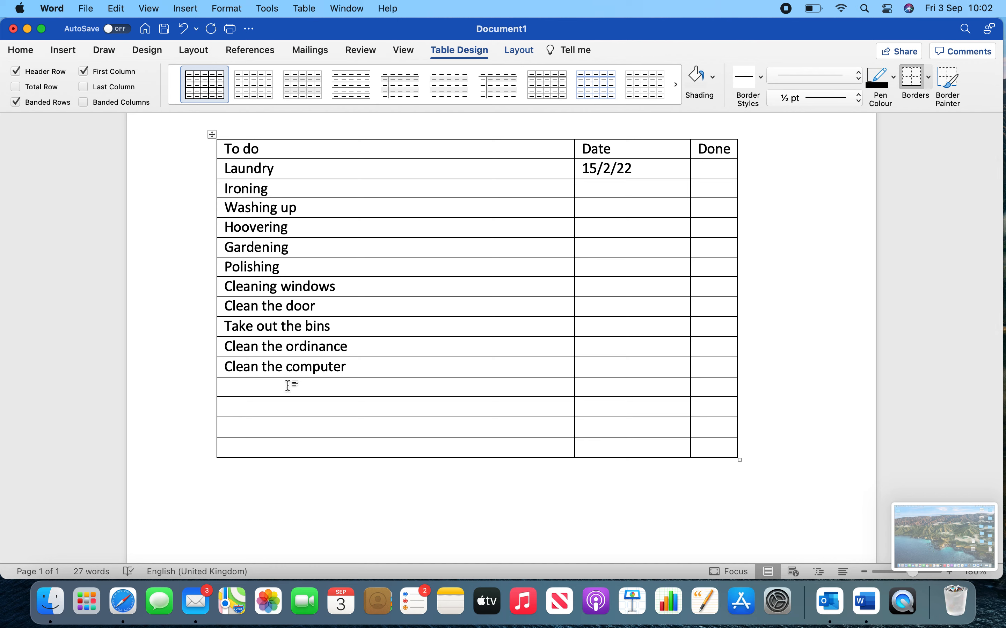
pyautogui.press('fn')
pyautogui.press('fn')
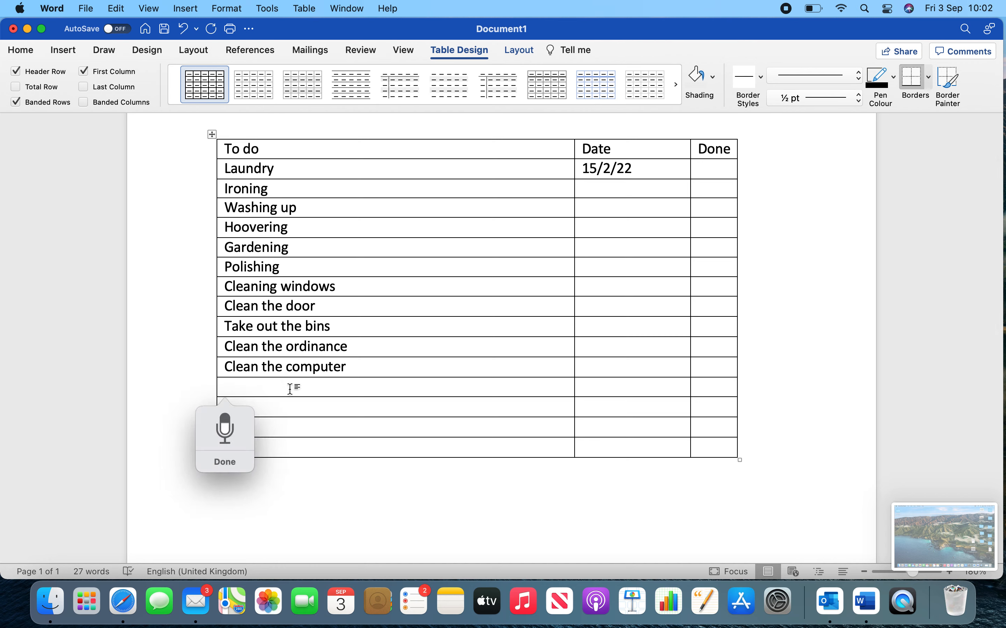
pyautogui.click(291, 410)
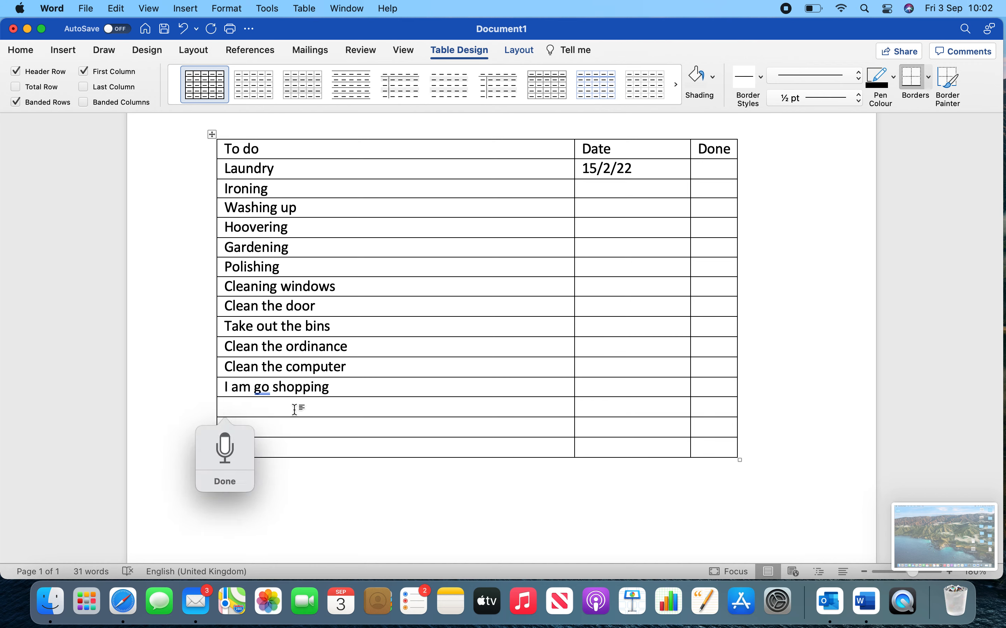
pyautogui.click(286, 426)
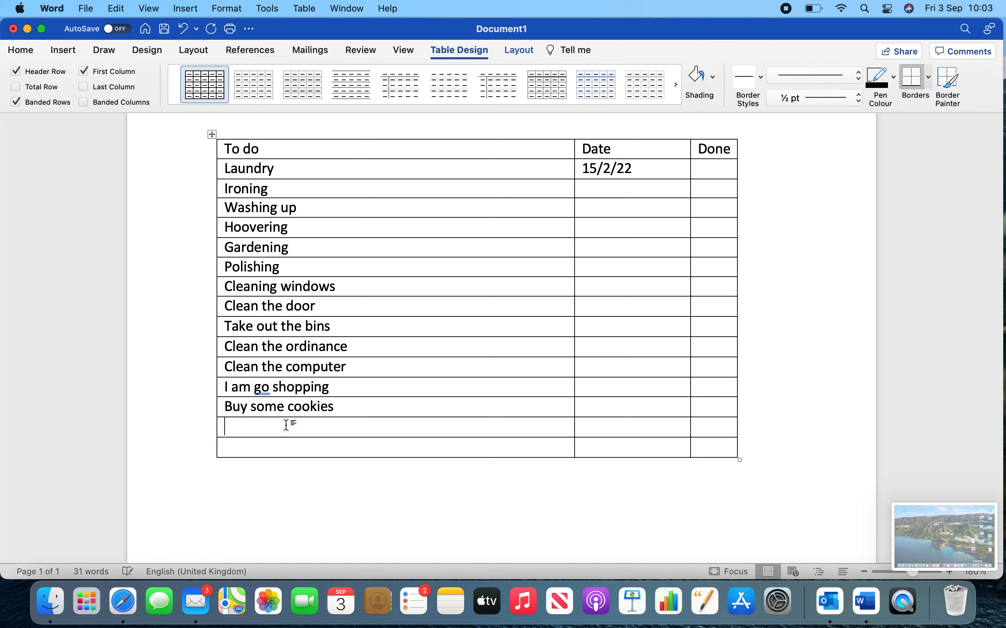
pyautogui.click(291, 448)
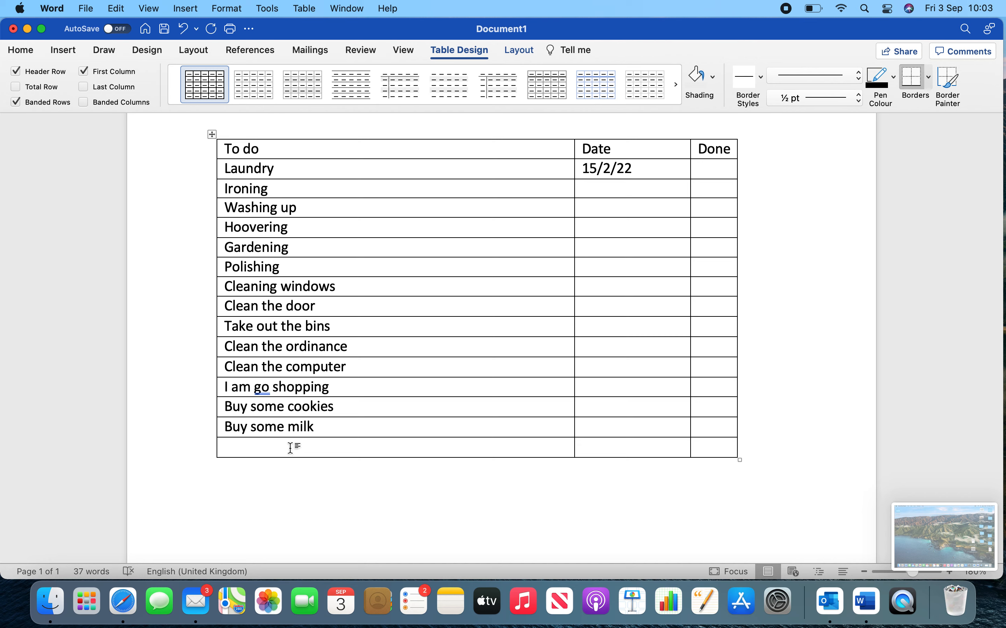
pyautogui.press('fn')
pyautogui.press('fn')
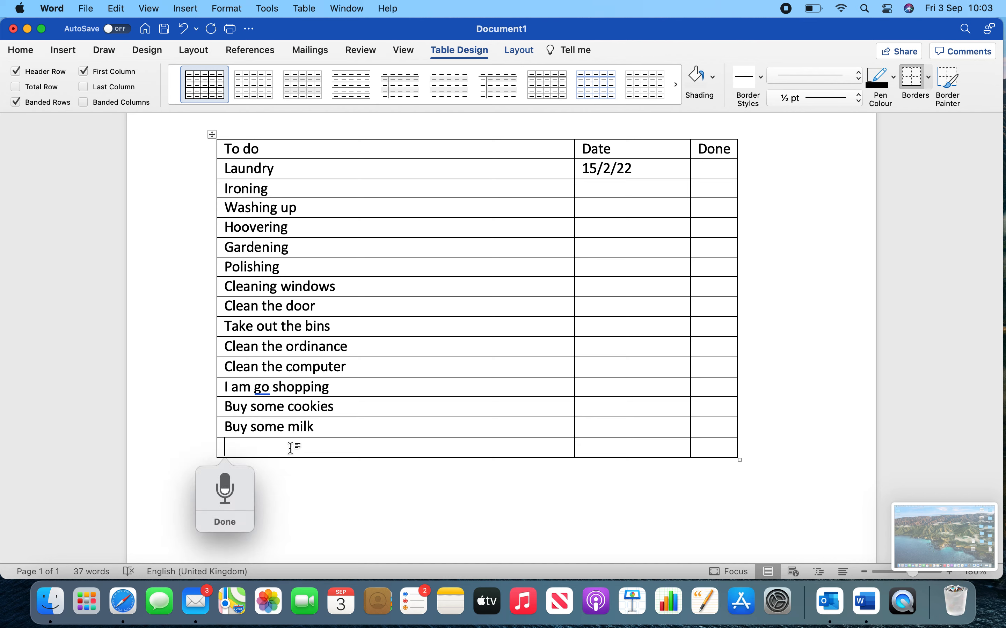
pyautogui.press('fn')
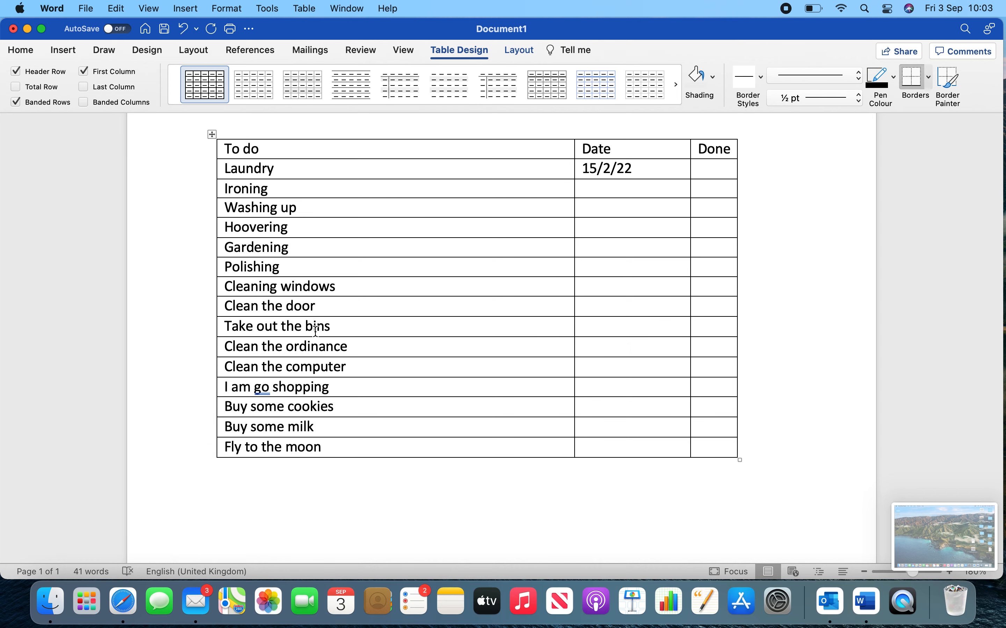
pyautogui.scroll(-1, 318, 322)
pyautogui.scroll(4, 319, 316)
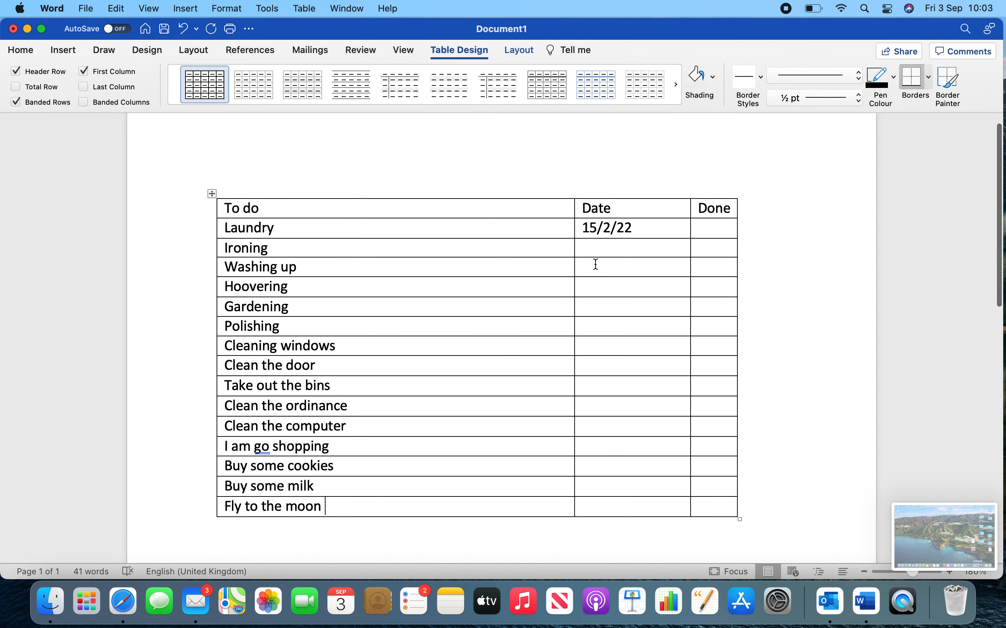
pyautogui.scroll(-3, 642, 330)
pyautogui.scroll(4, 642, 330)
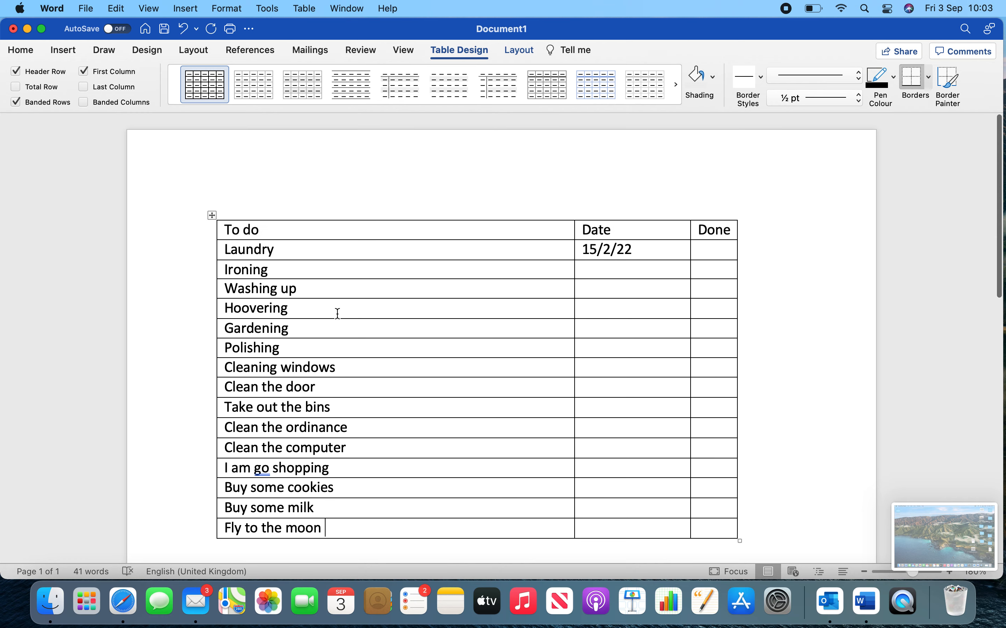
pyautogui.scroll(-2, 337, 314)
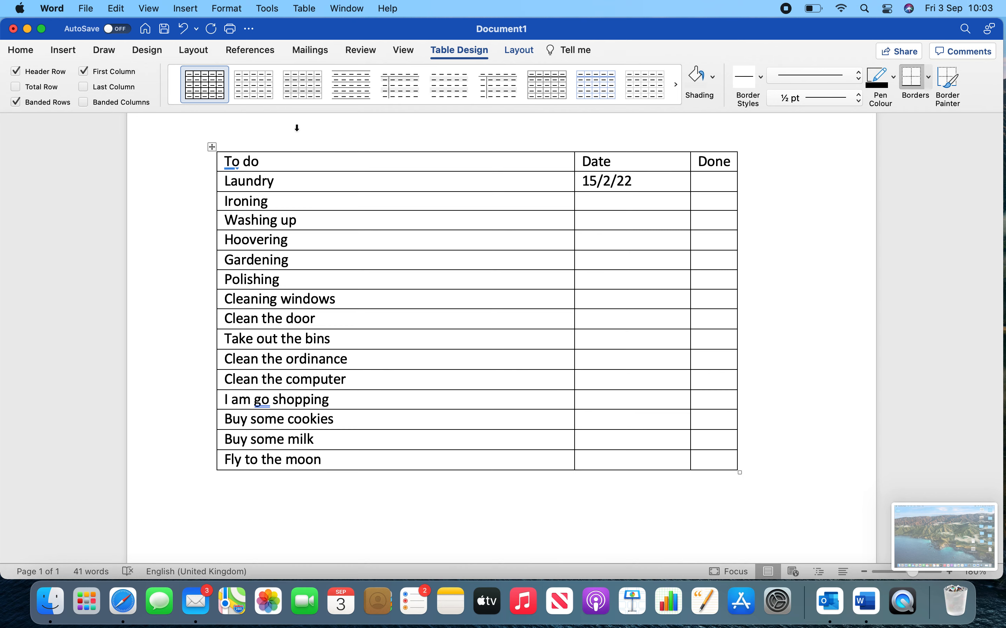
# Try the plain table style with an italic right-aligned first column and the light grid style with bold headings on the to-do table.
pyautogui.click(500, 91)
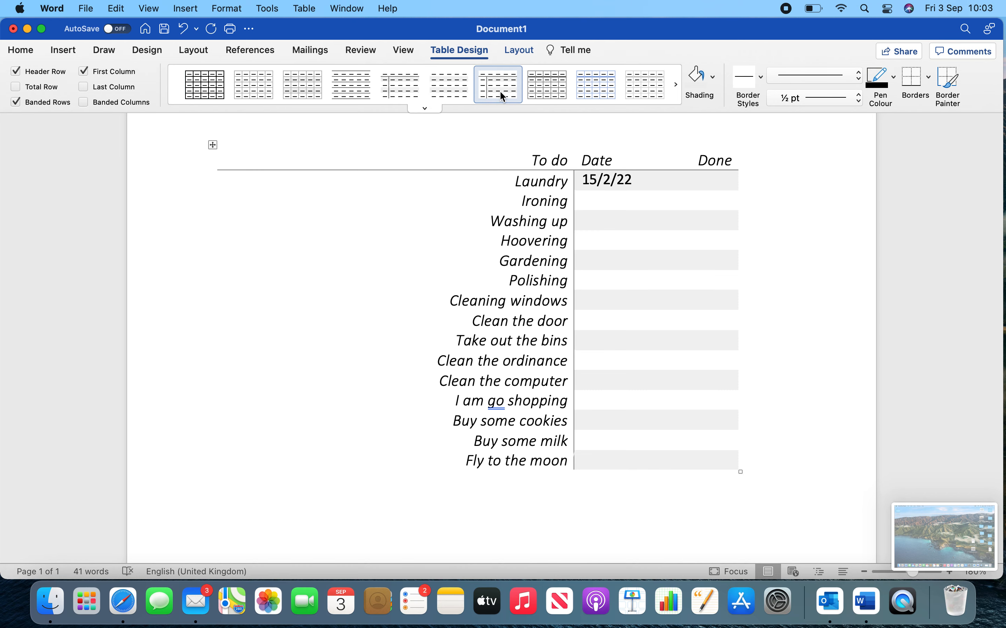
pyautogui.click(543, 91)
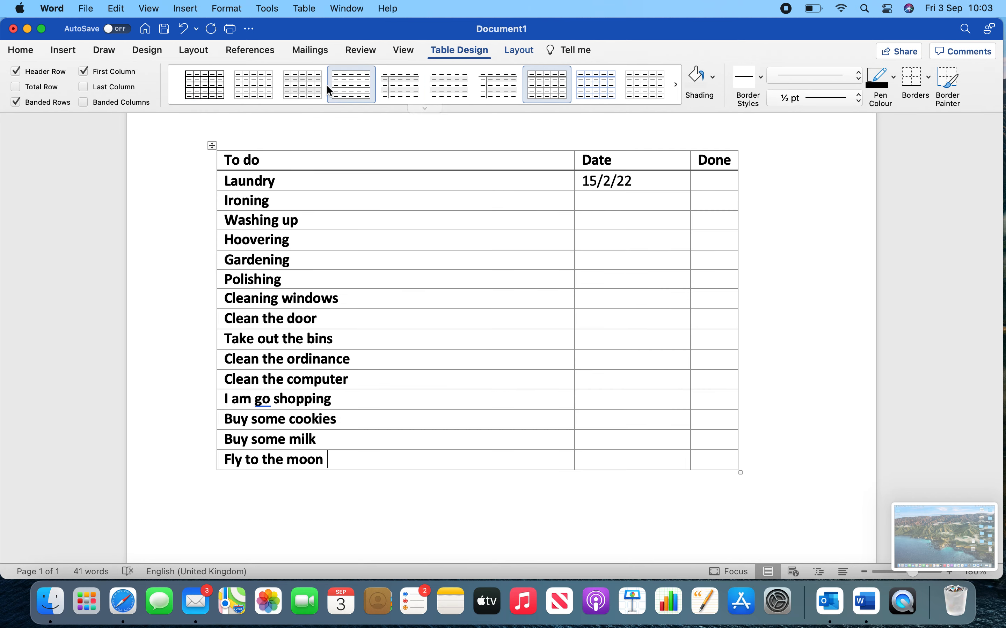
pyautogui.click(423, 110)
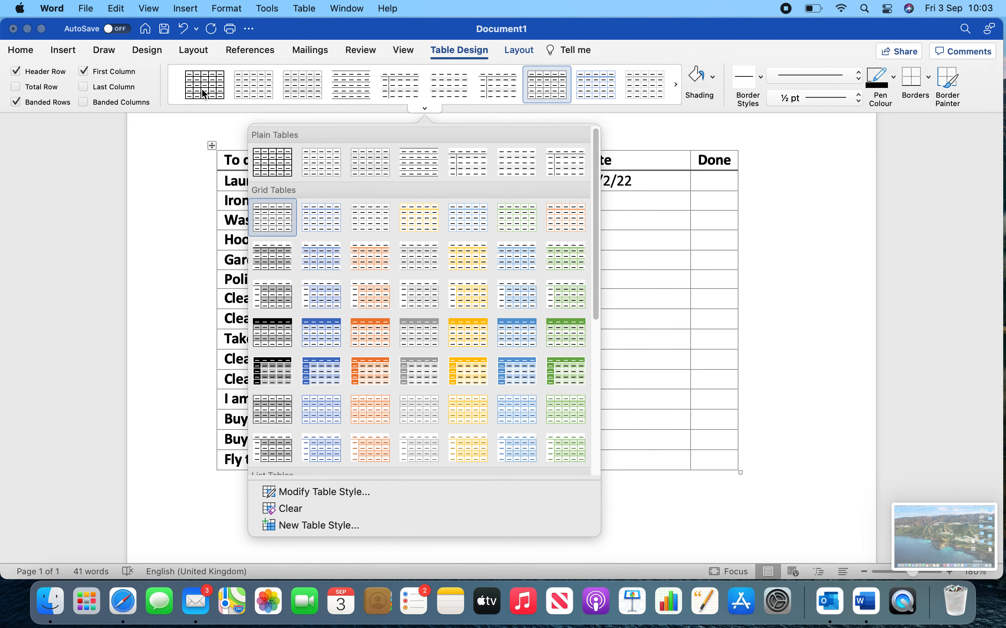
pyautogui.click(225, 86)
# Try the plain table styles one after another on the to-do table, from the light grey grid to the italic right-aligned style.
pyautogui.click(245, 85)
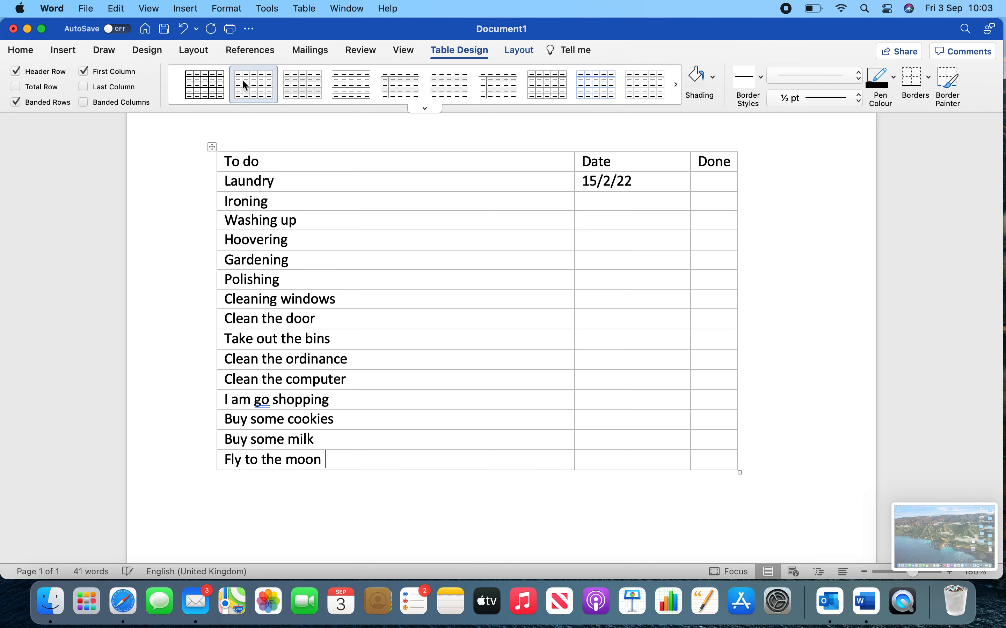
pyautogui.click(304, 85)
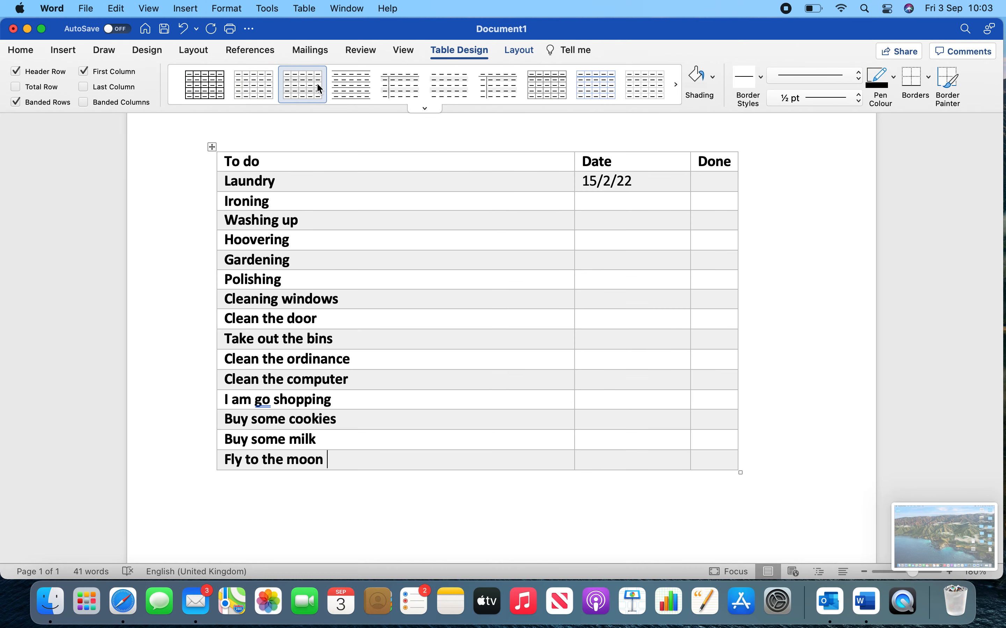
pyautogui.click(338, 81)
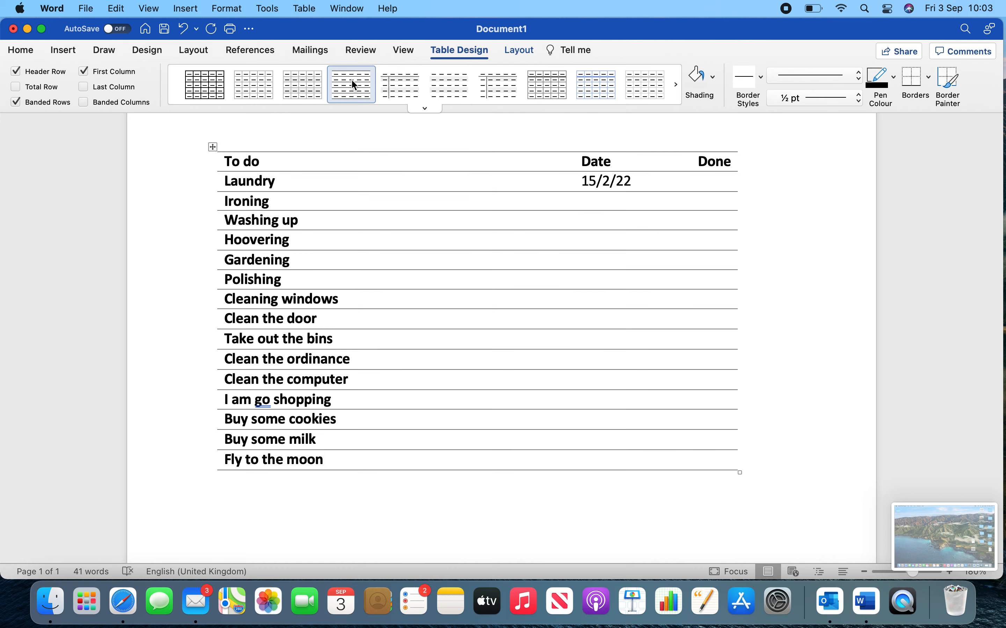
pyautogui.click(387, 83)
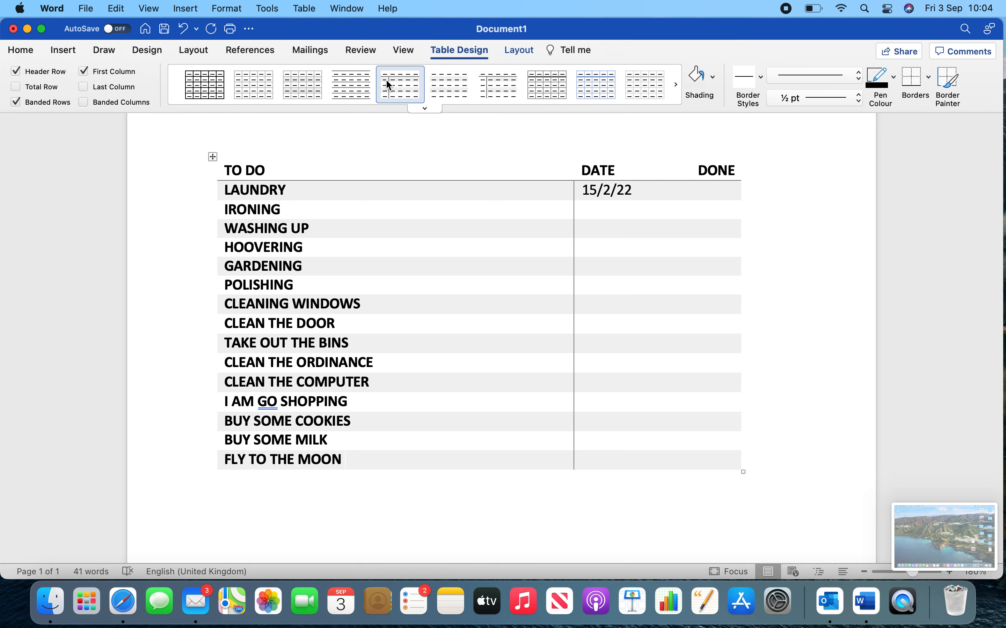
pyautogui.click(434, 82)
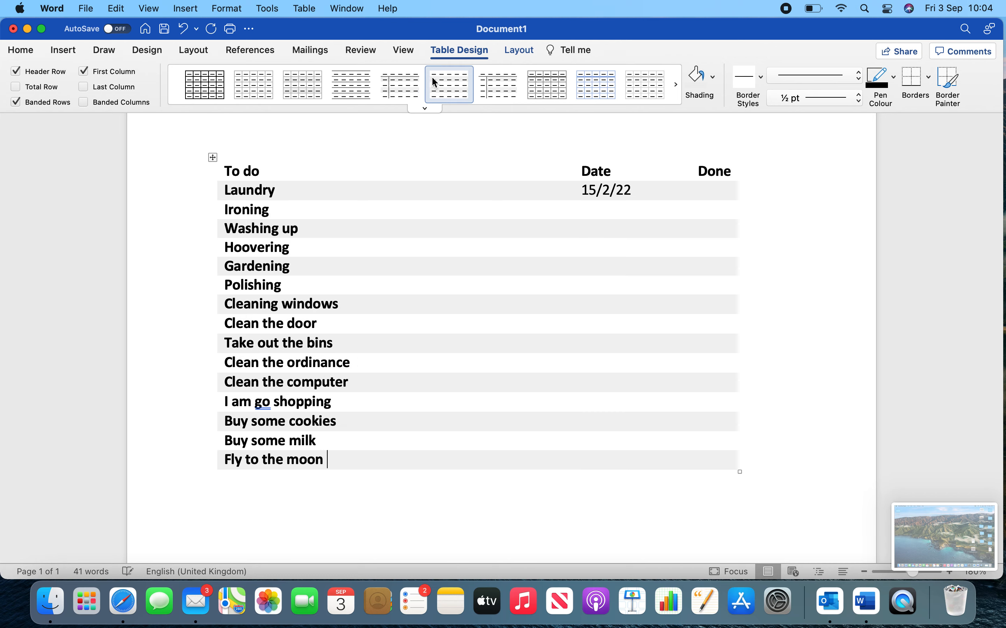
pyautogui.click(505, 93)
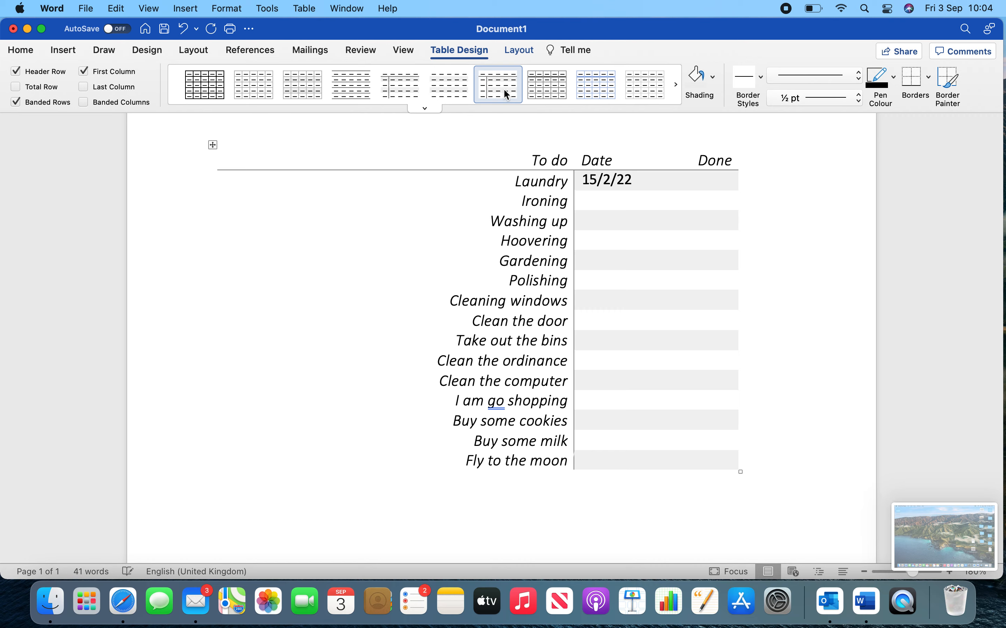
# Try the light grid table styles with black, blue and grey lines on the to-do table.
pyautogui.click(542, 91)
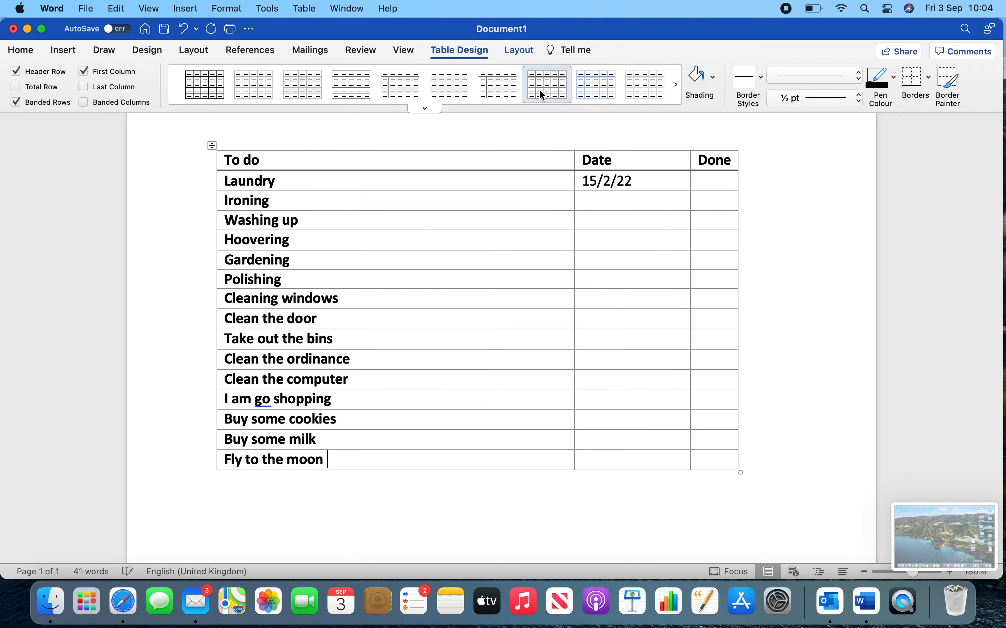
pyautogui.click(599, 90)
pyautogui.click(650, 94)
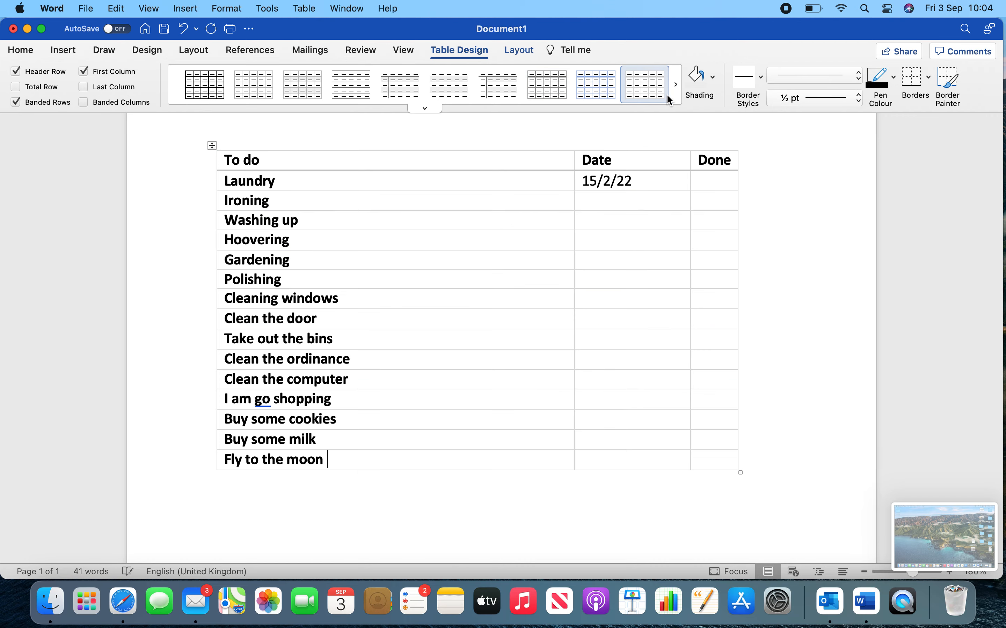
# Try coloured grid table styles on the to-do table: solid orange, solid grey, and yellow header with banded rows.
pyautogui.click(437, 110)
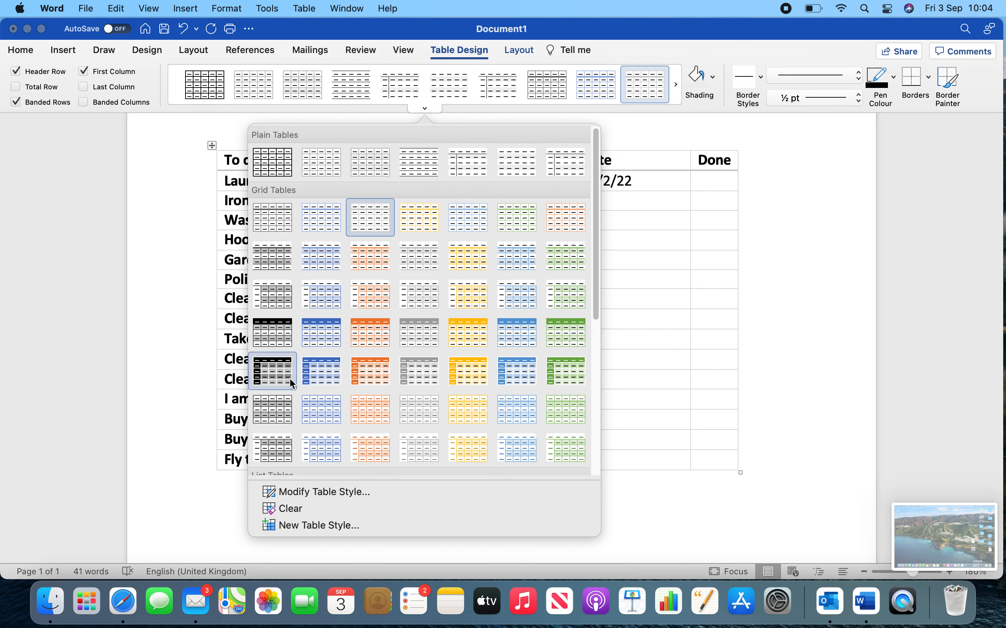
pyautogui.click(335, 370)
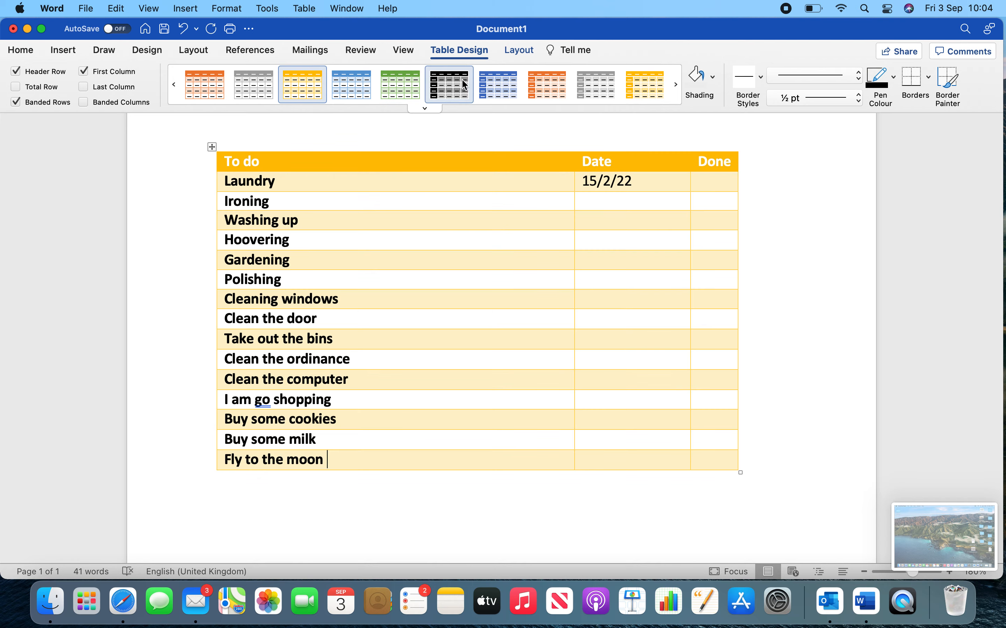
pyautogui.click(596, 85)
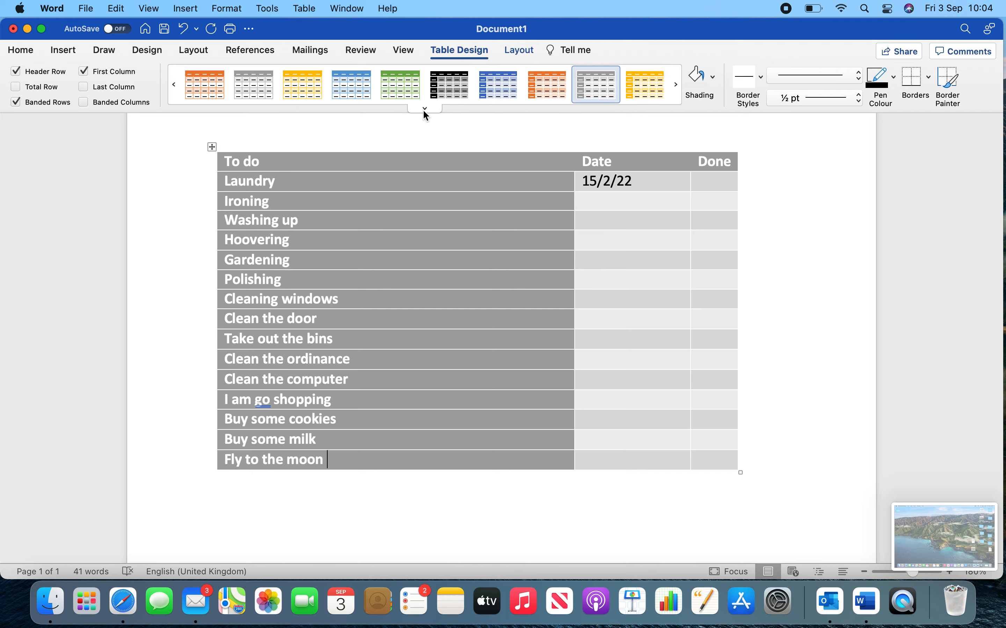
pyautogui.click(304, 92)
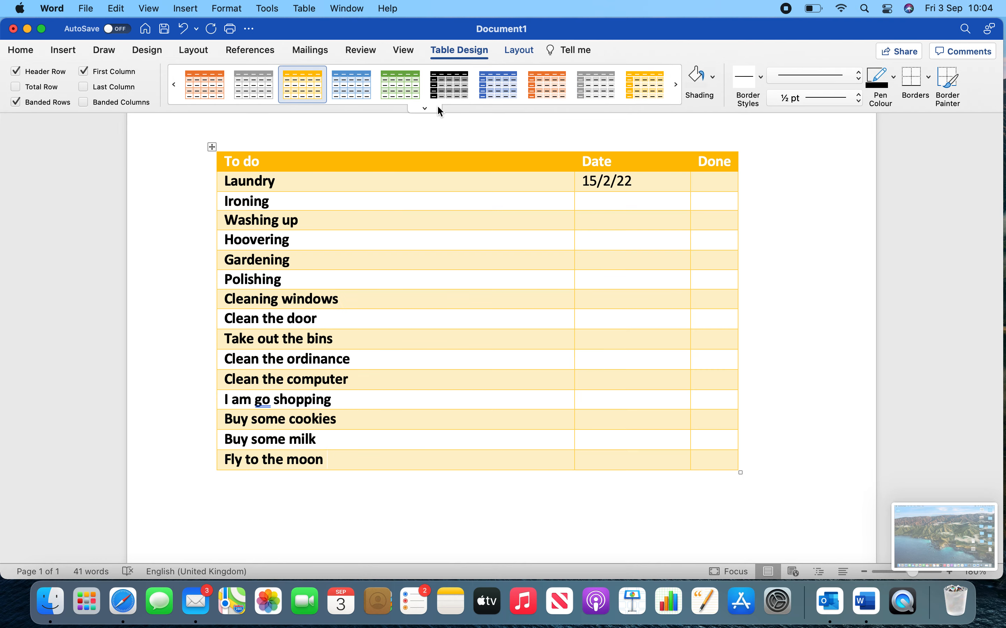
# Apply the black grid table style with an italic right-aligned first column and grey banded cells to the to-do table.
pyautogui.click(417, 107)
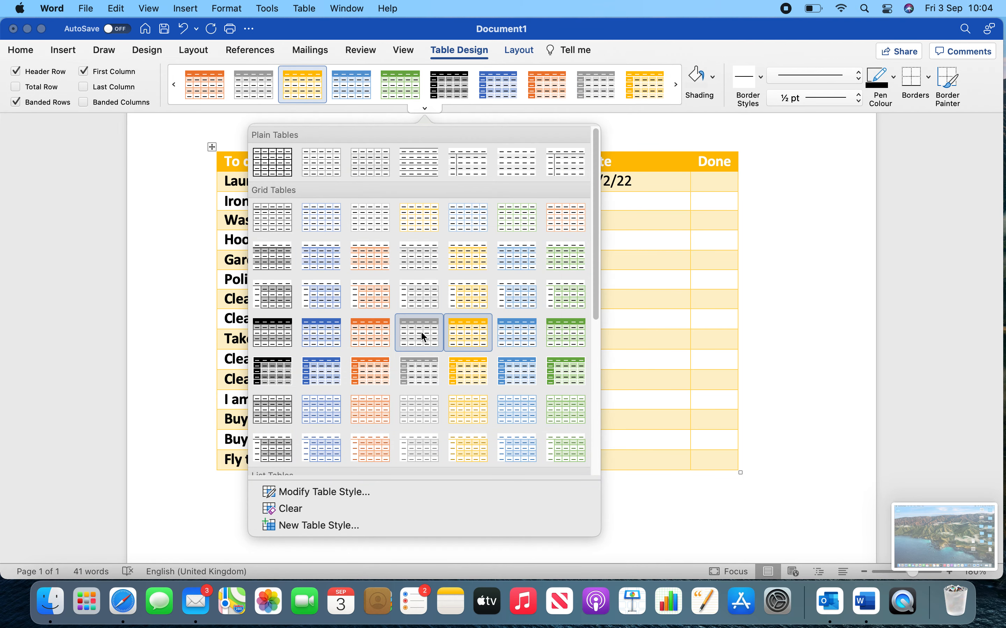
pyautogui.click(262, 449)
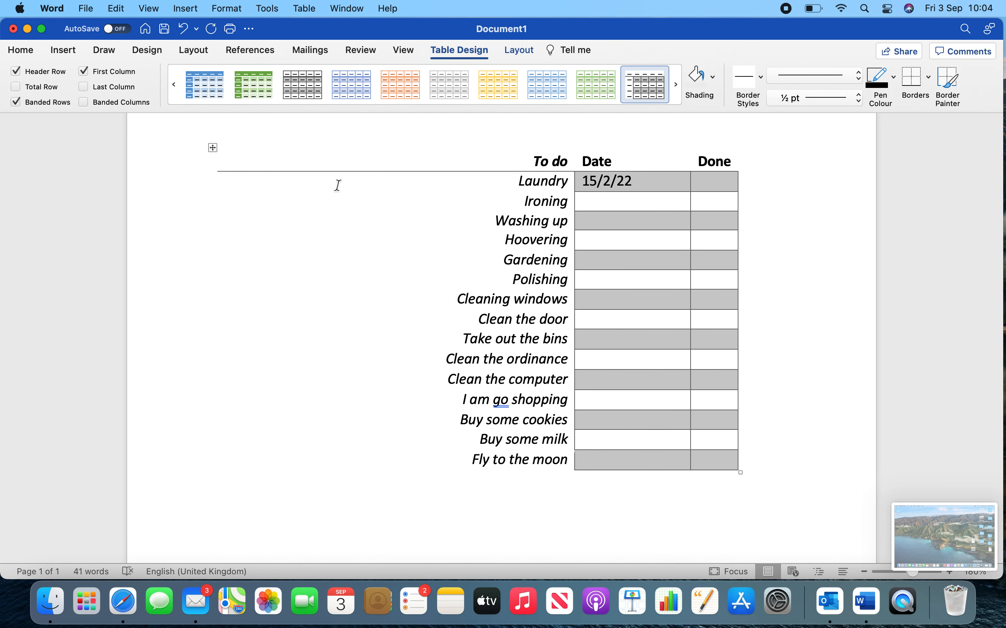
# Delete the entire to-do table from the document.
pyautogui.moveTo(174, 125); pyautogui.dragTo(973, 570)
pyautogui.press('BackSpace')
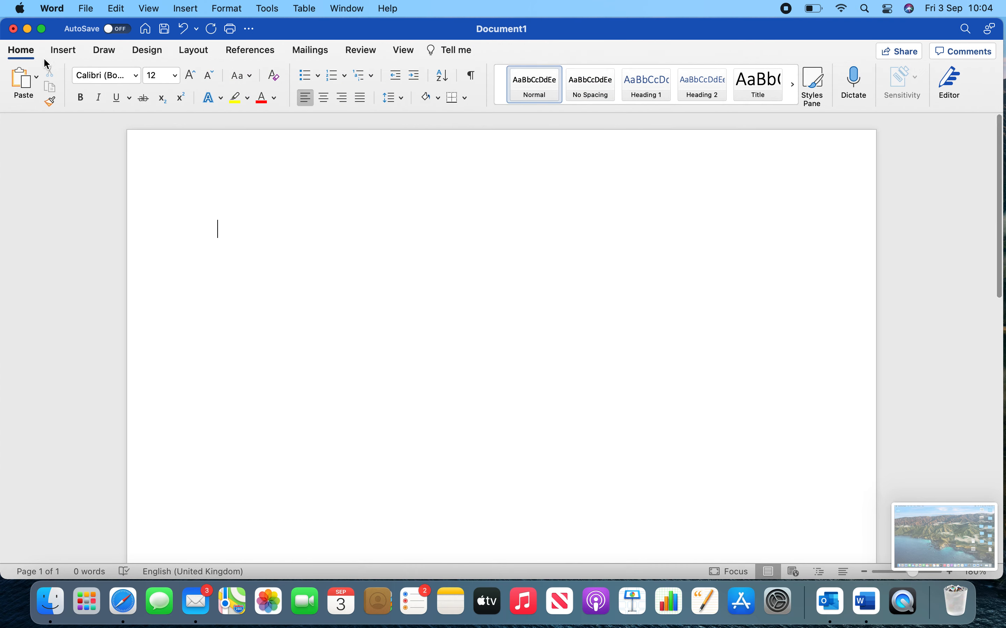
# Start inserting a table, try the auto-fit options, choose Auto initial column width and make it the default for new tables.
pyautogui.click(63, 50)
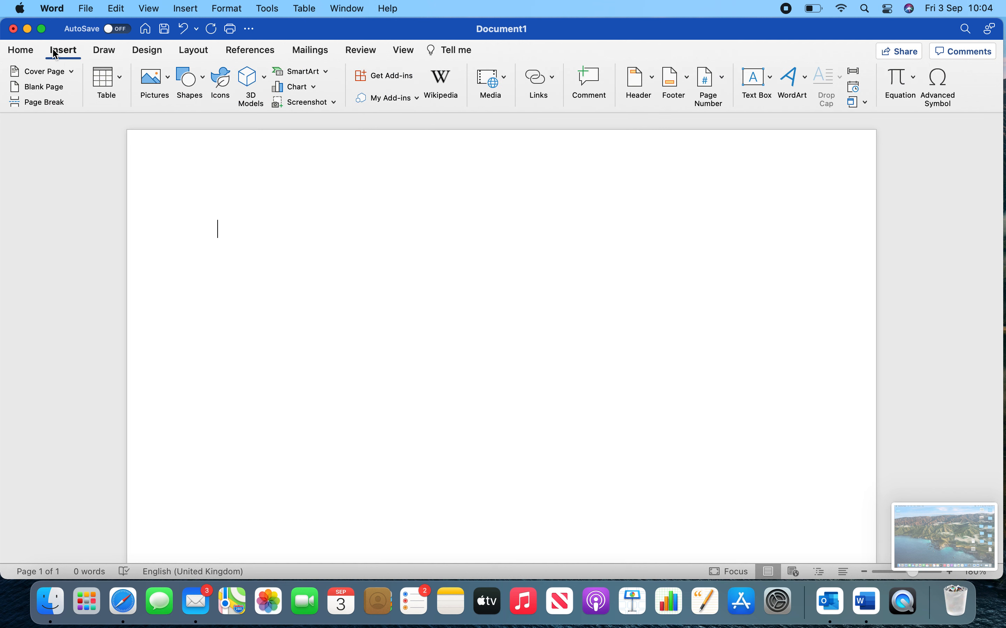
pyautogui.click(123, 81)
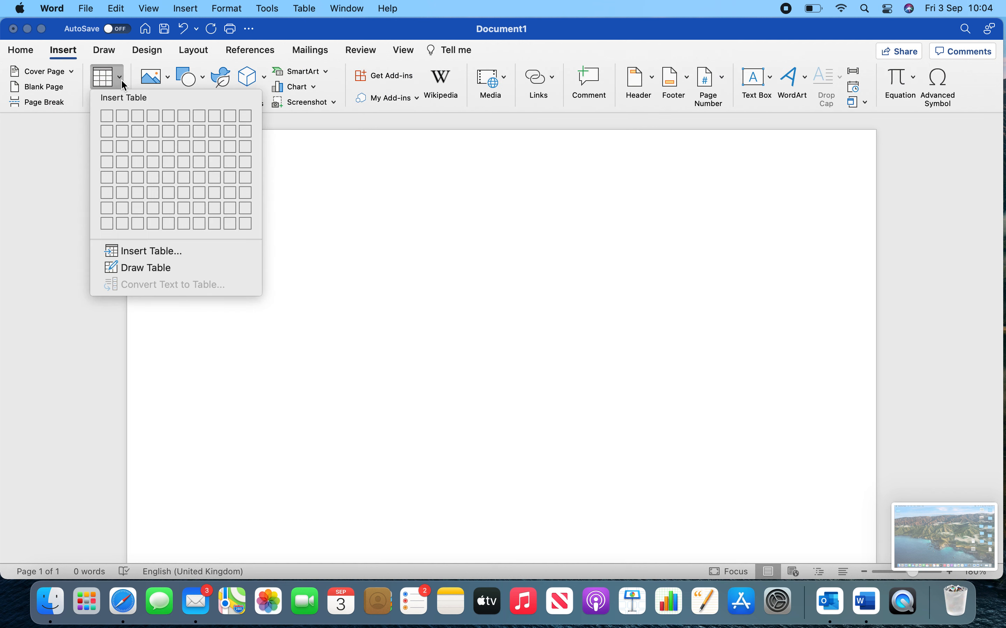
pyautogui.click(145, 251)
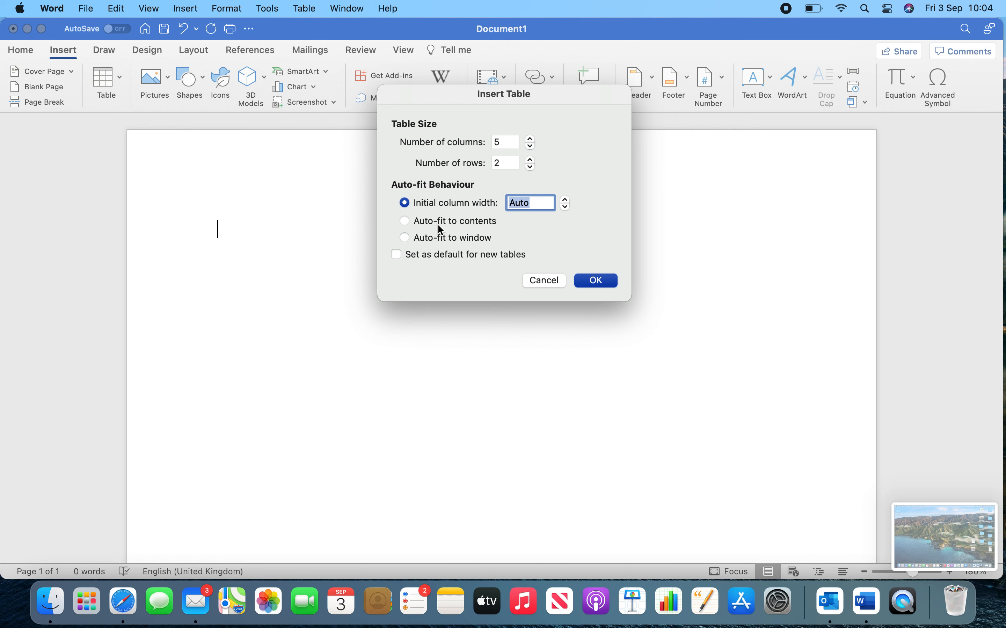
pyautogui.click(405, 221)
pyautogui.click(405, 236)
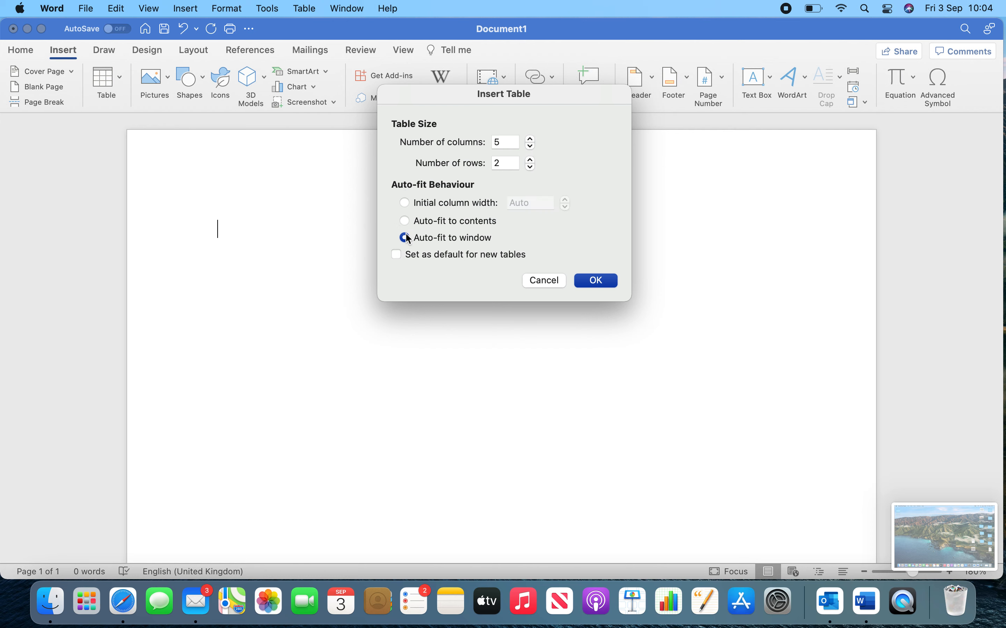
pyautogui.click(405, 203)
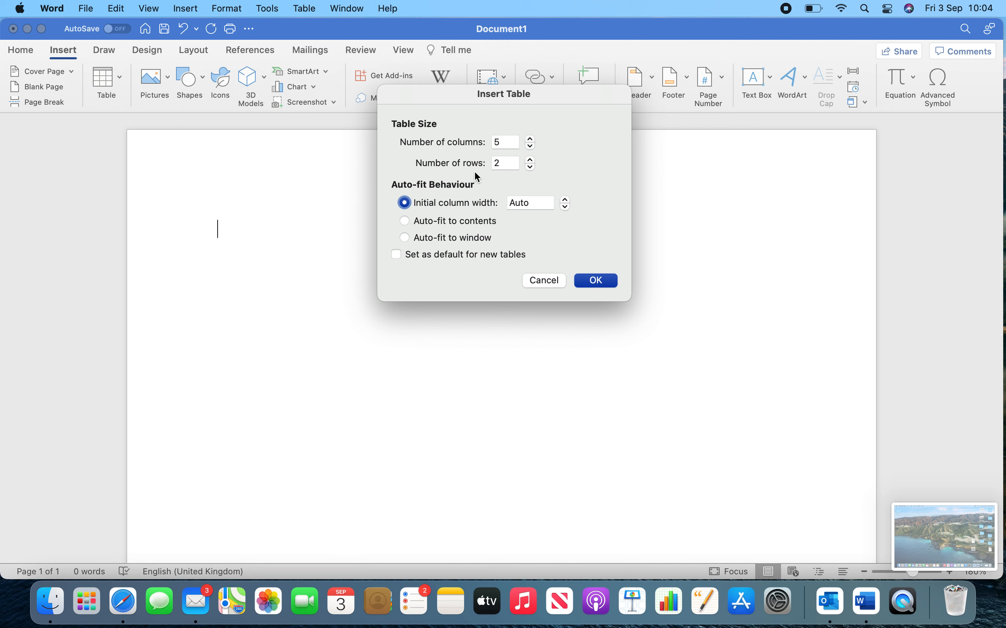
pyautogui.click(475, 255)
# Set the table size to 20 columns and 100 rows and insert the table.
pyautogui.click(531, 146)
pyautogui.click(531, 147)
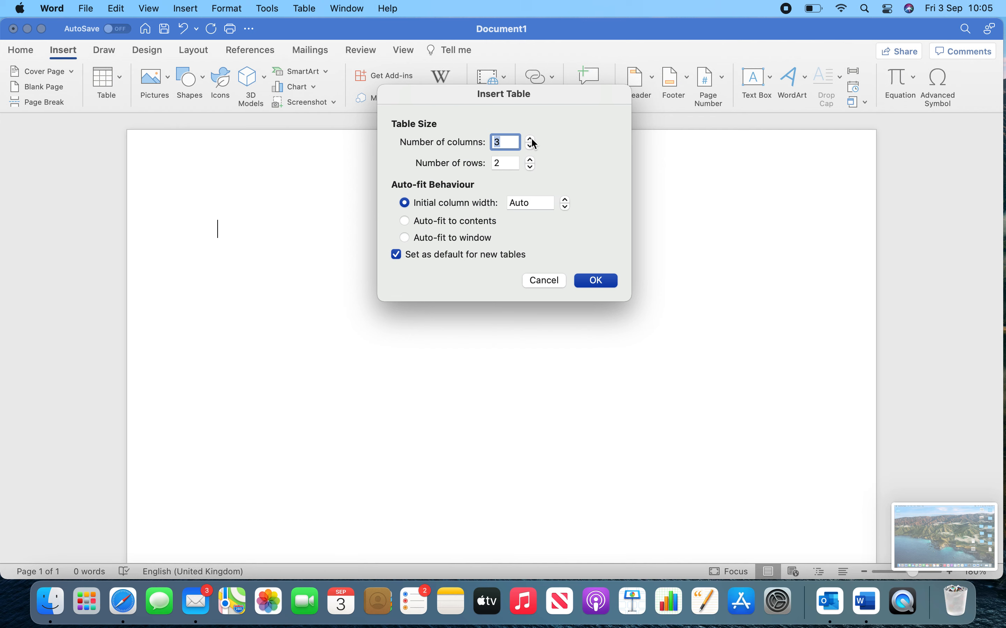
pyautogui.click(510, 164)
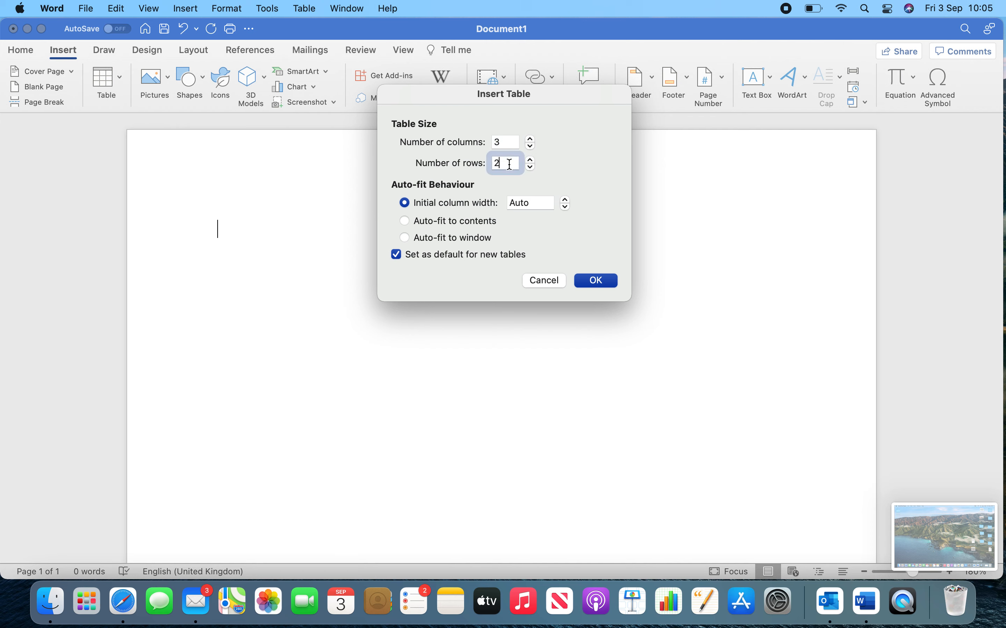
pyautogui.doubleClick(510, 164)
pyautogui.write('100')
pyautogui.click(507, 142)
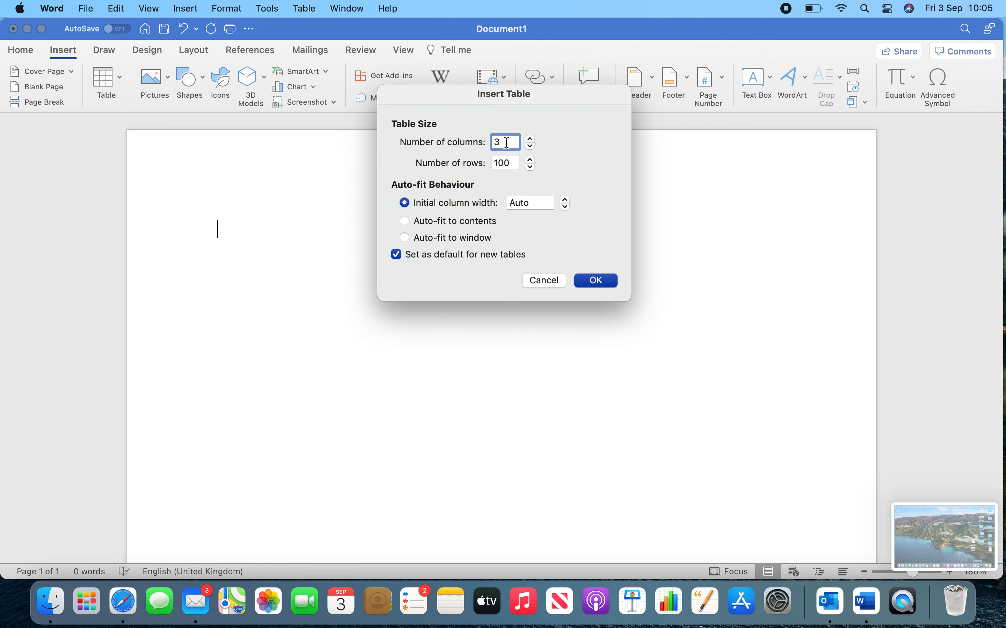
pyautogui.press('BackSpace')
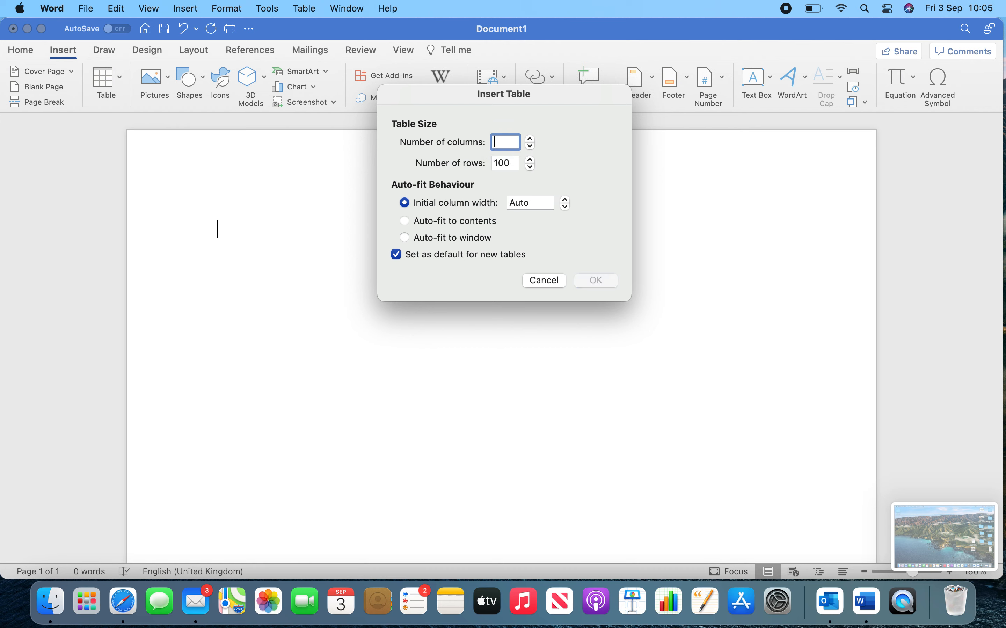
pyautogui.write('20')
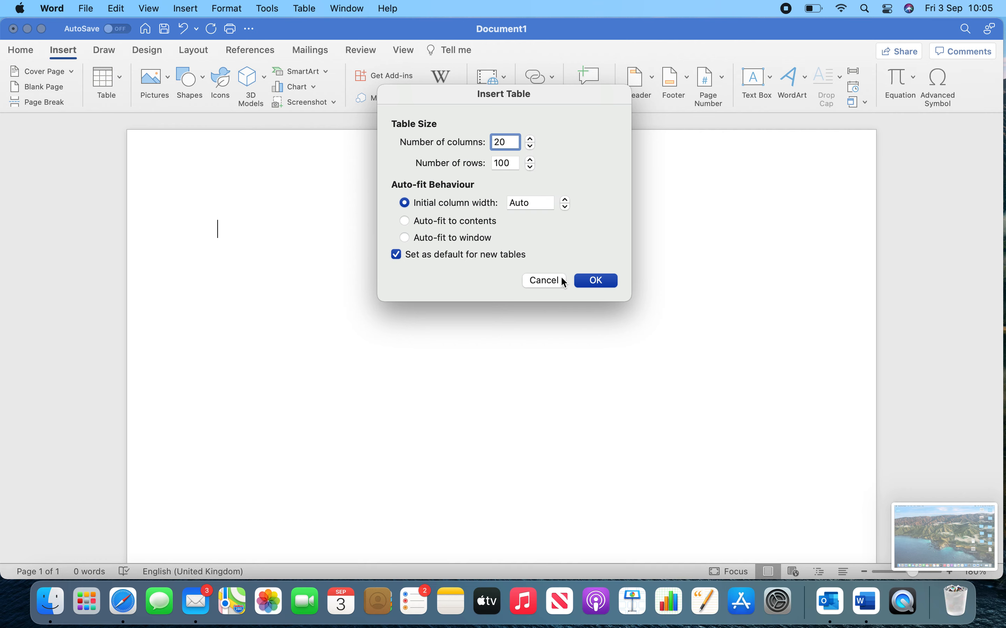
pyautogui.click(604, 286)
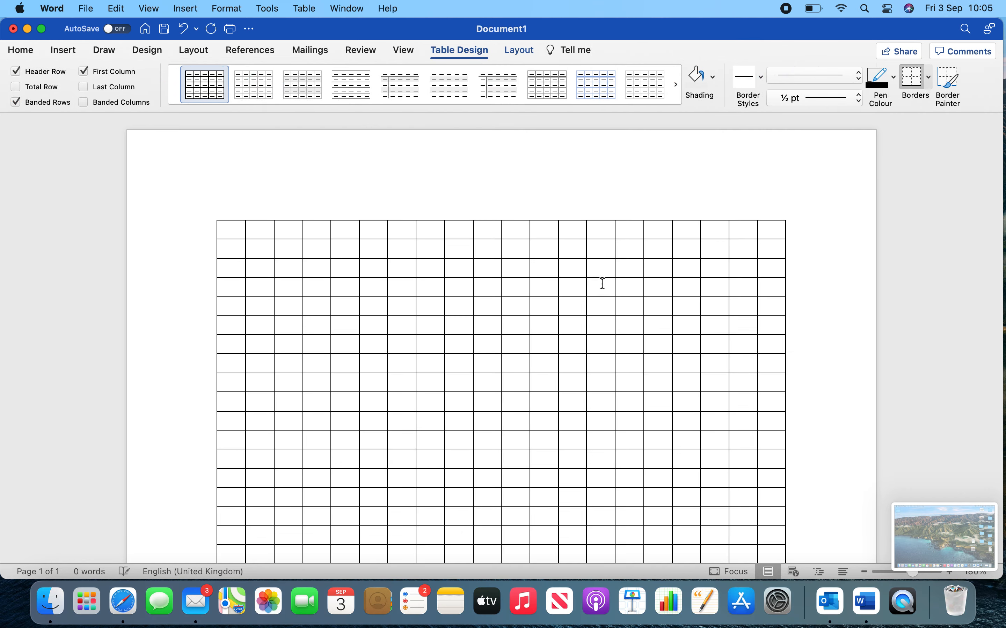
pyautogui.scroll(-3, 603, 264)
pyautogui.scroll(-15, 603, 264)
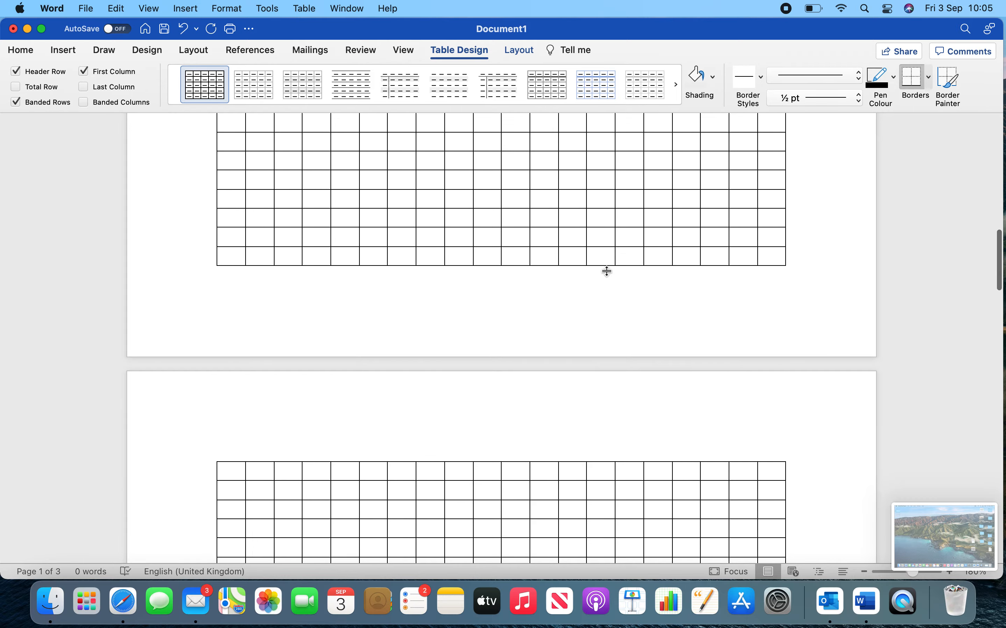
pyautogui.scroll(-5, 607, 273)
pyautogui.scroll(10, 607, 273)
pyautogui.scroll(10, 608, 274)
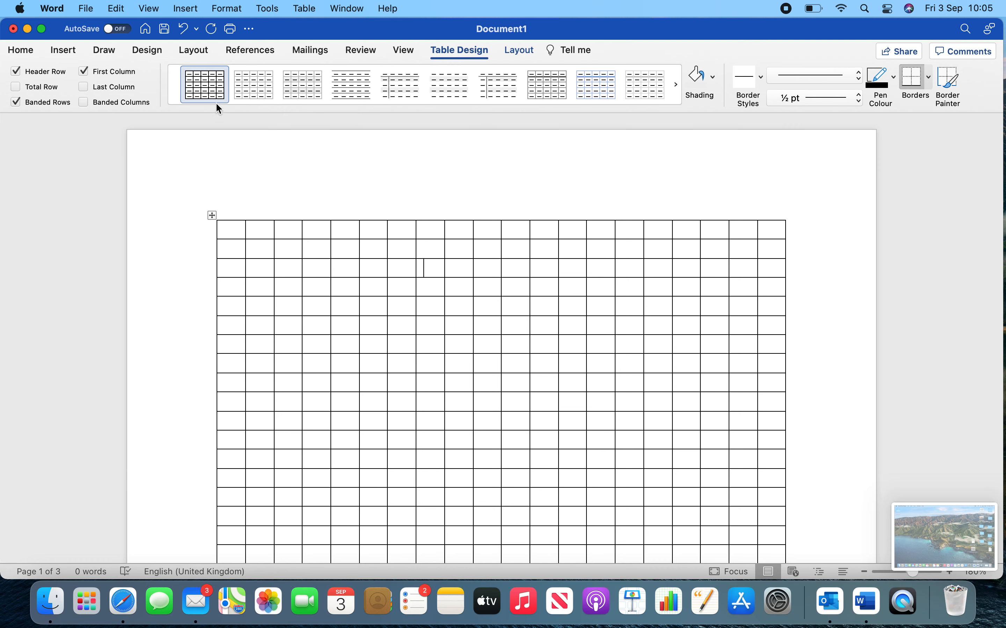
pyautogui.click(67, 51)
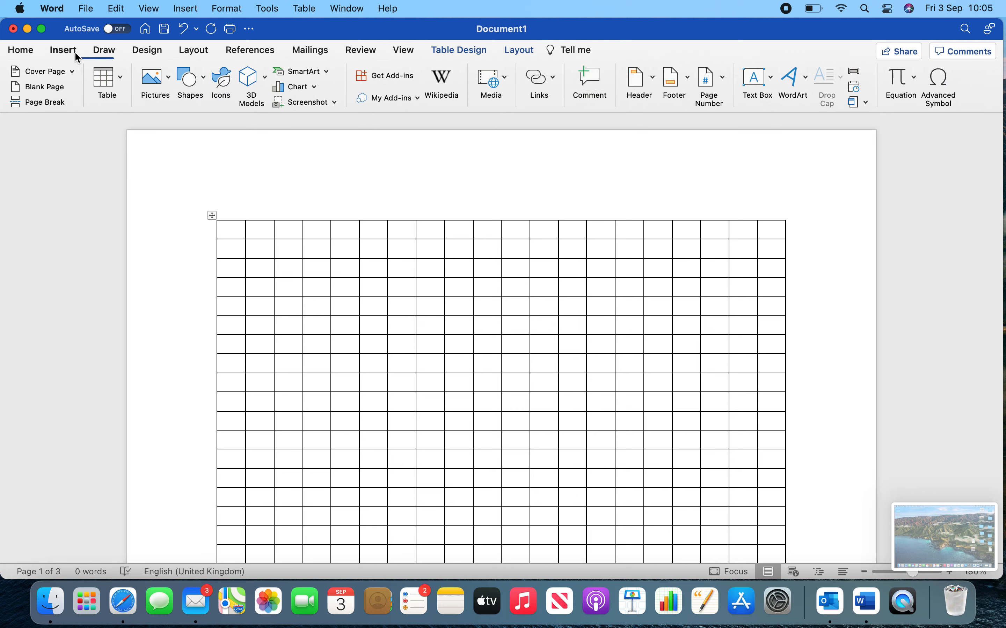
pyautogui.click(116, 77)
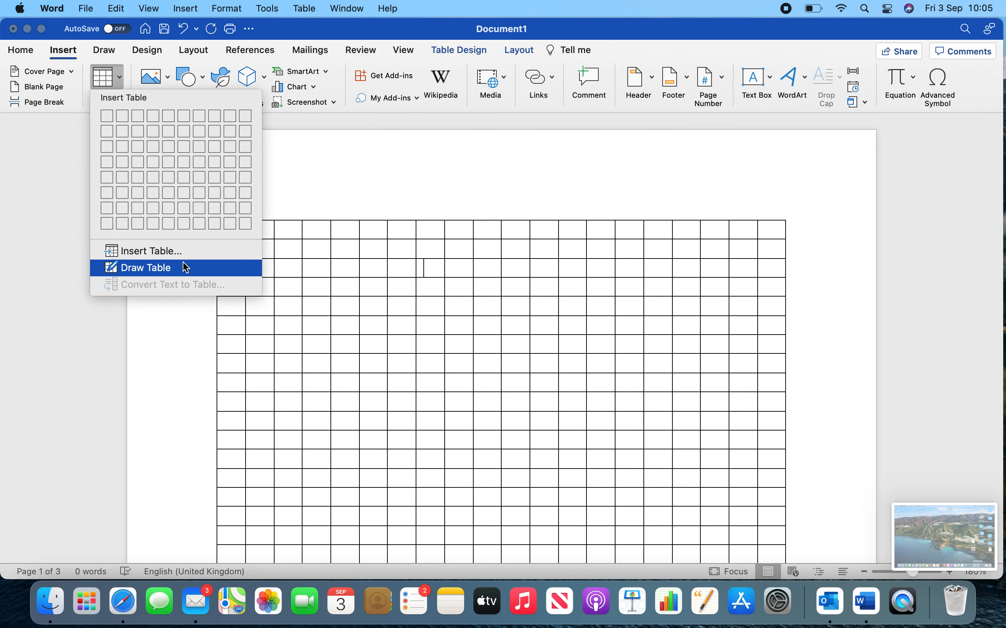
pyautogui.click(277, 192)
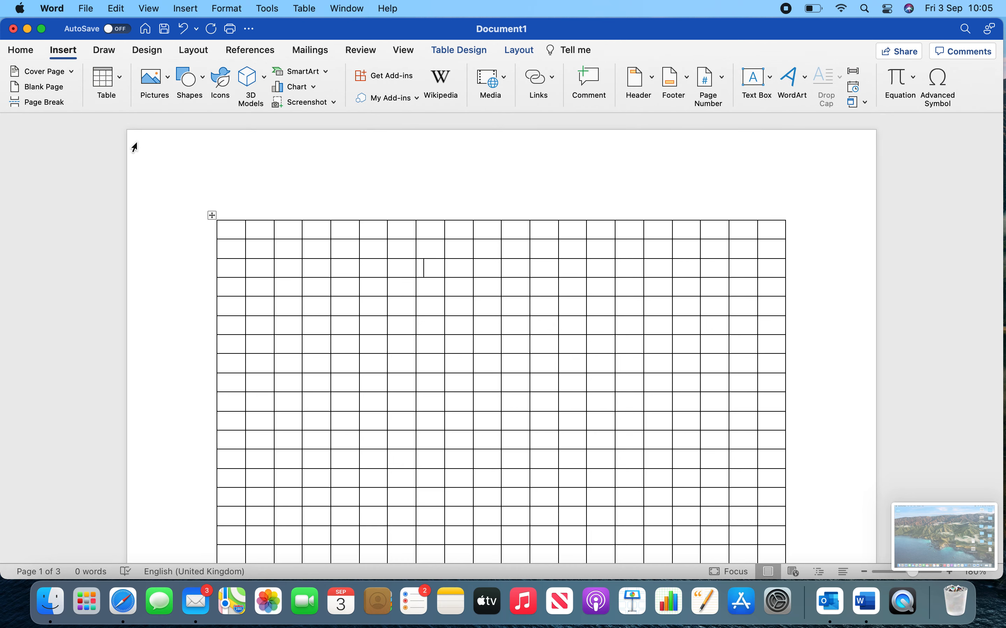